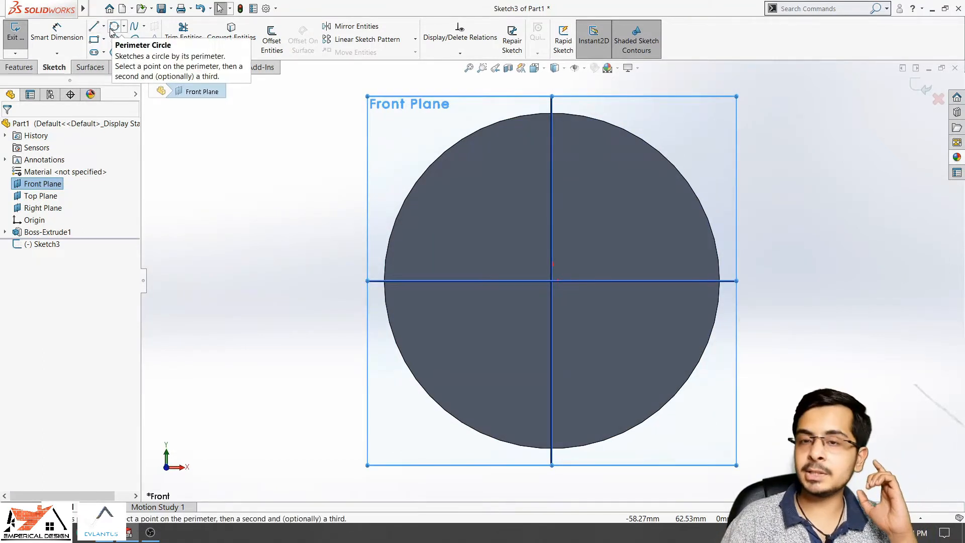
Step: Offset the outer circular edge of the cylinder face 10 mm inward in the Front Plane sketch
{"action": "left_click", "coordinate": [271, 36]}
{"action": "left_click", "coordinate": [460, 187]}
{"action": "left_click", "coordinate": [272, 34]}
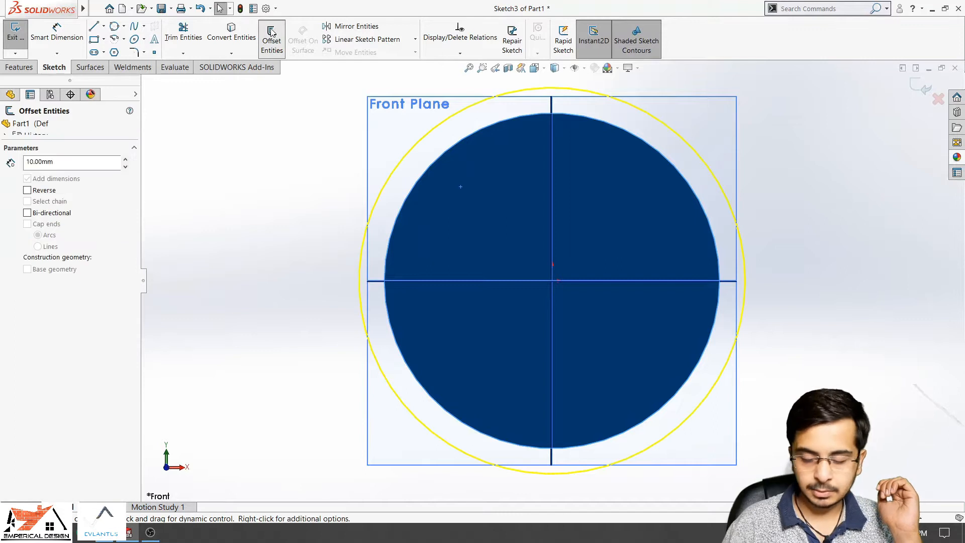
{"action": "left_click", "coordinate": [27, 189]}
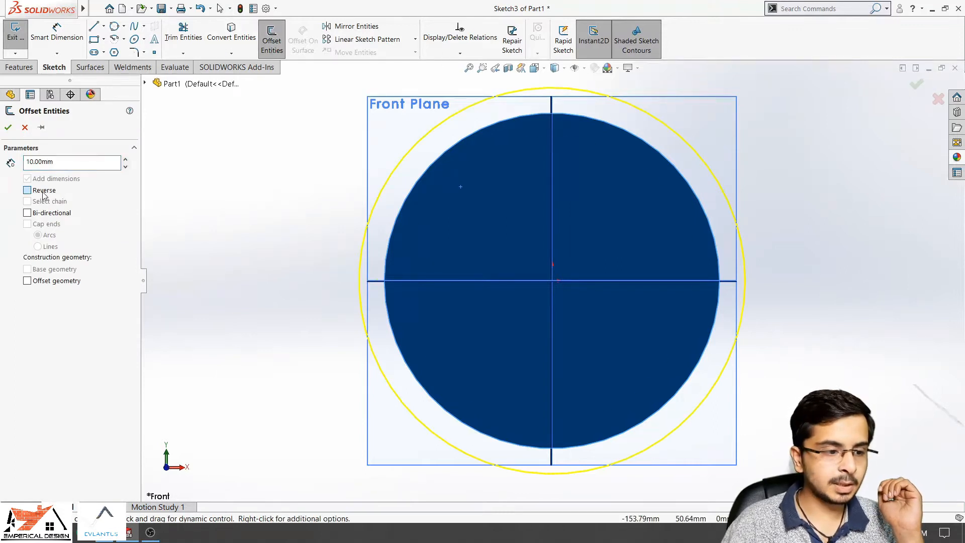
{"action": "left_click", "coordinate": [8, 127]}
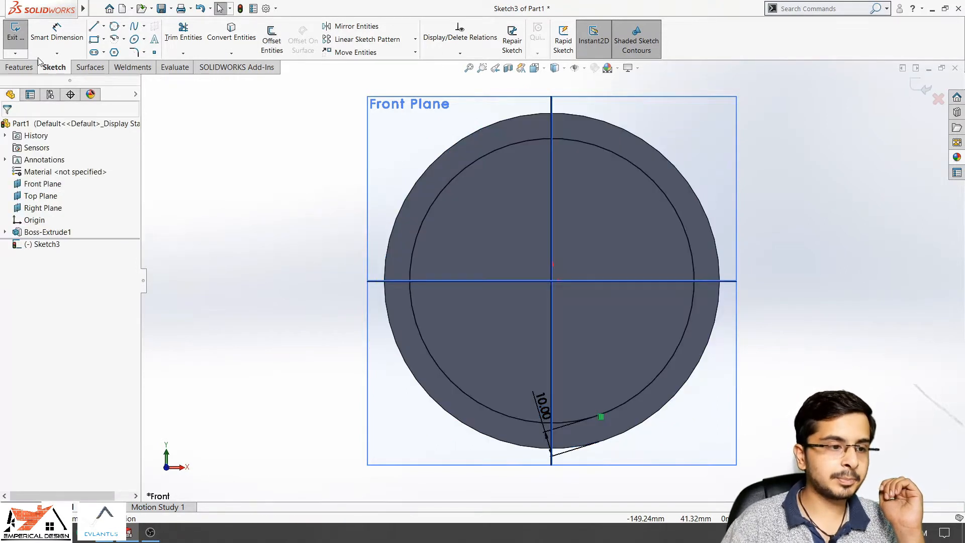
Step: Set up an extruded cut of the offset circle with a Blind end condition and a 50 mm depth
{"action": "left_click", "coordinate": [28, 65]}
{"action": "left_click", "coordinate": [173, 39]}
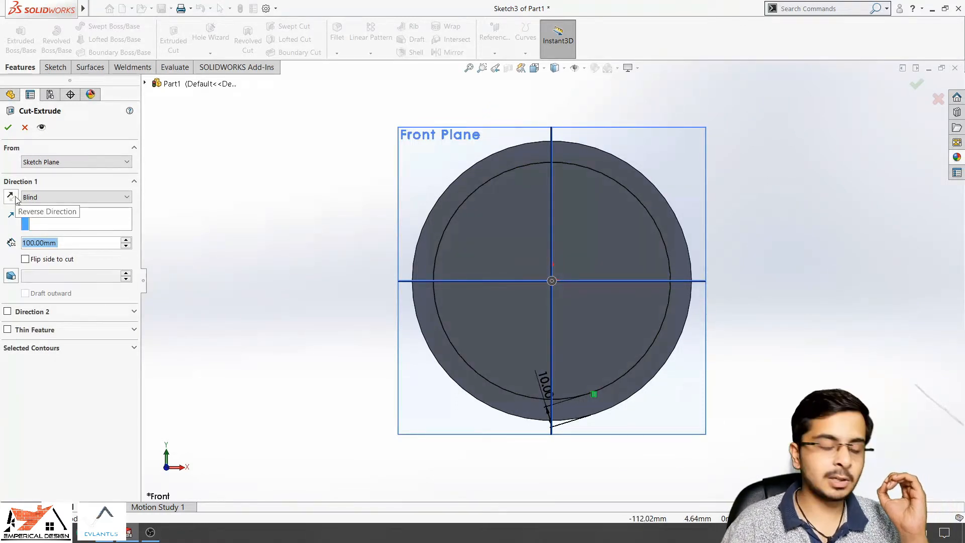
{"action": "left_click", "coordinate": [43, 198]}
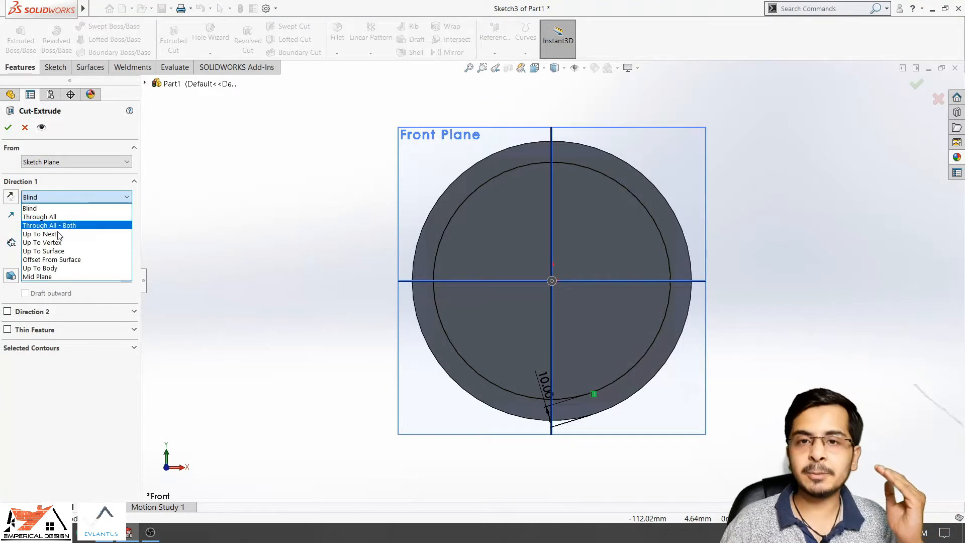
{"action": "left_click", "coordinate": [88, 206]}
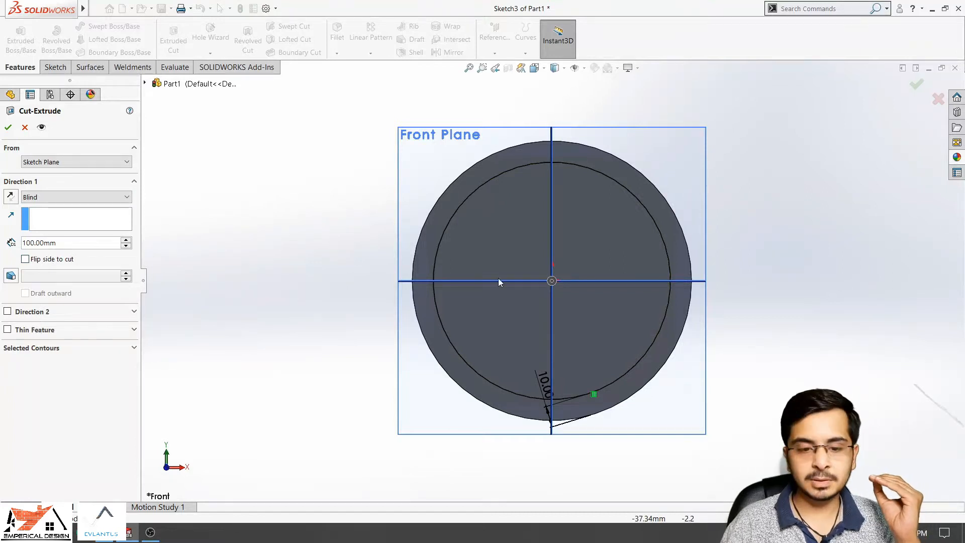
{"action": "scroll", "coordinate": [490, 291], "scroll_direction": "up", "scroll_amount": 2}
{"action": "middle_click_drag", "start_coordinate": [427, 358], "coordinate": [547, 307]}
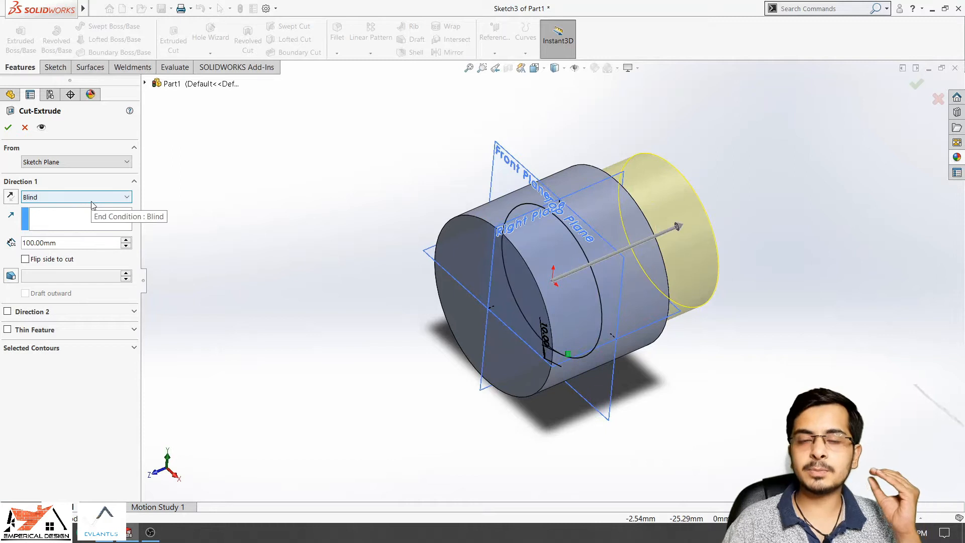
{"action": "left_click", "coordinate": [73, 244]}
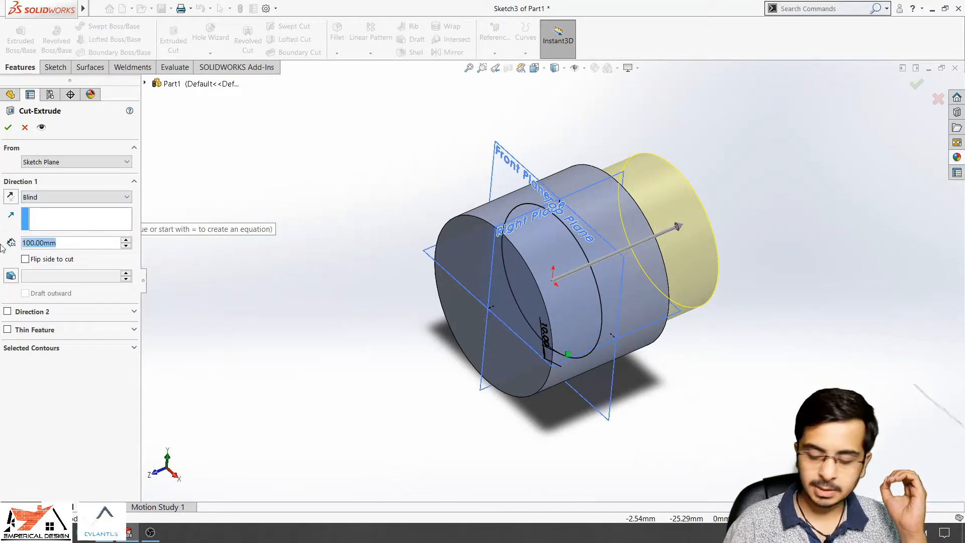
{"action": "type", "text": "50"}
{"action": "key", "text": "Return"}
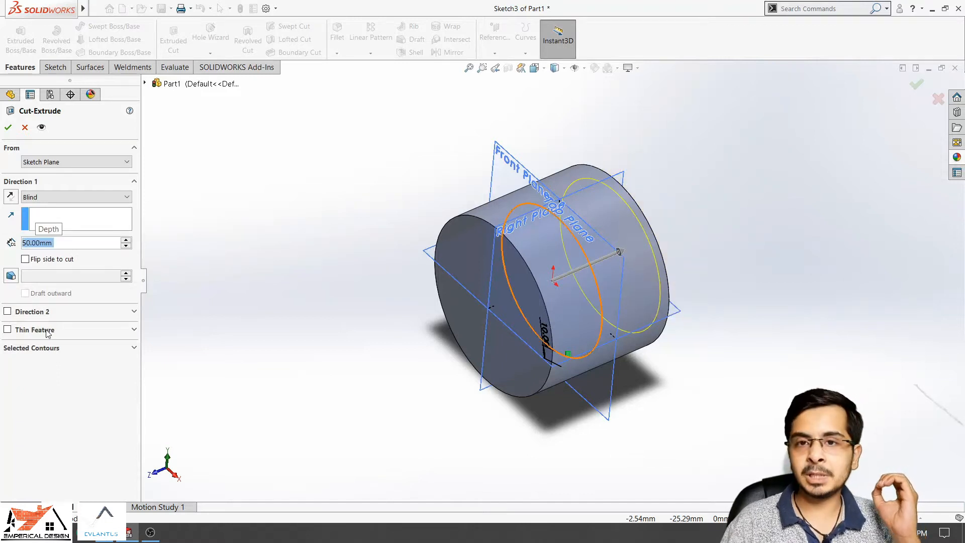
Step: Make the cut a One-Direction thin feature 10 mm thick, reversed toward the inside of the circle, and create it
{"action": "left_click", "coordinate": [8, 329]}
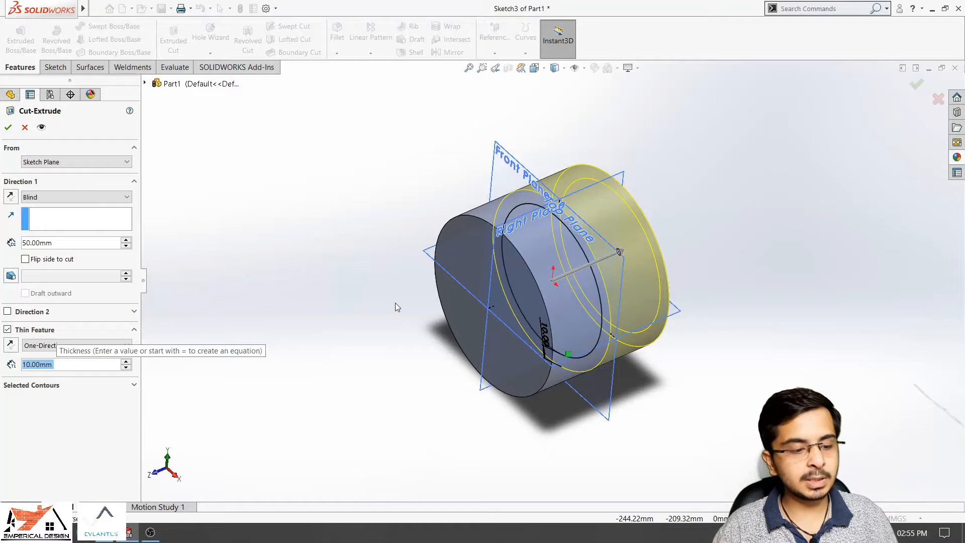
{"action": "key", "text": "ctrl+1"}
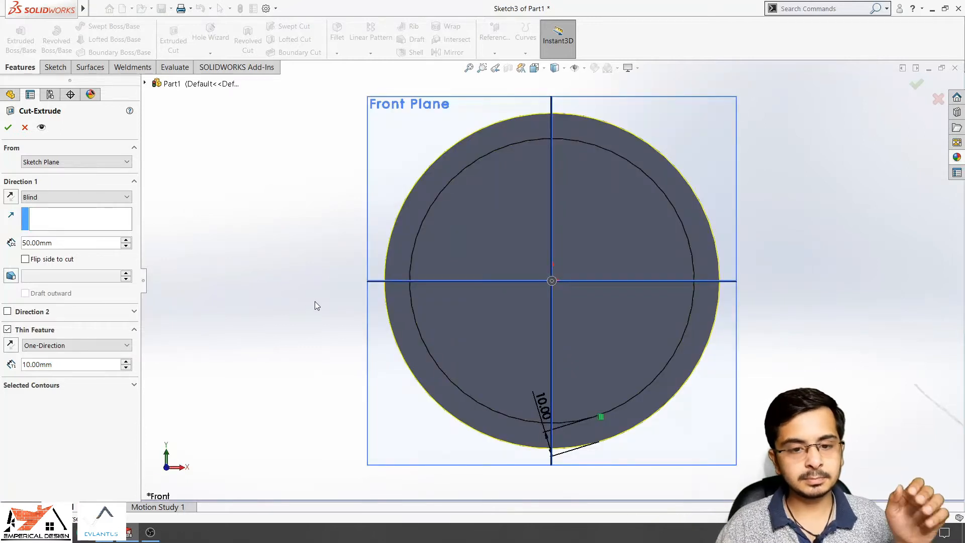
{"action": "key", "text": "ctrl+2"}
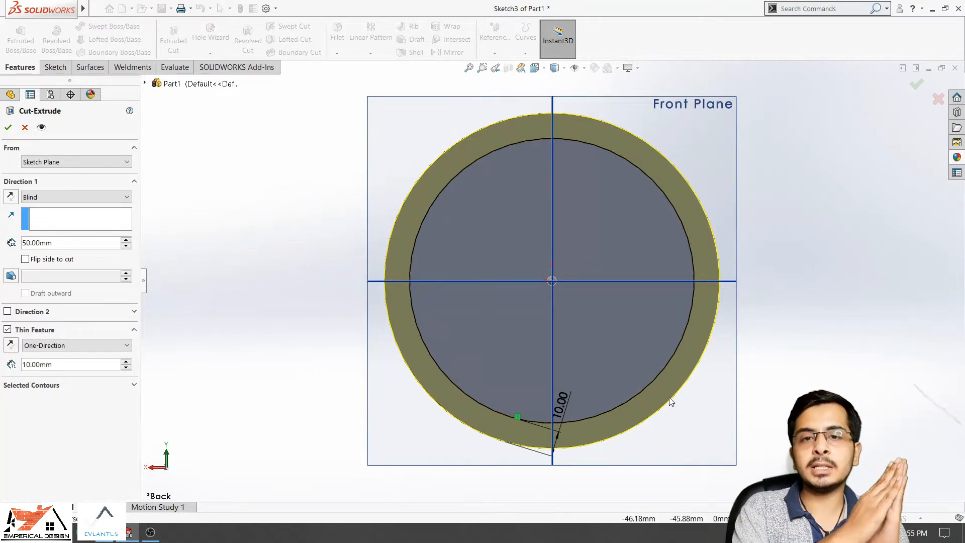
{"action": "left_click", "coordinate": [10, 346]}
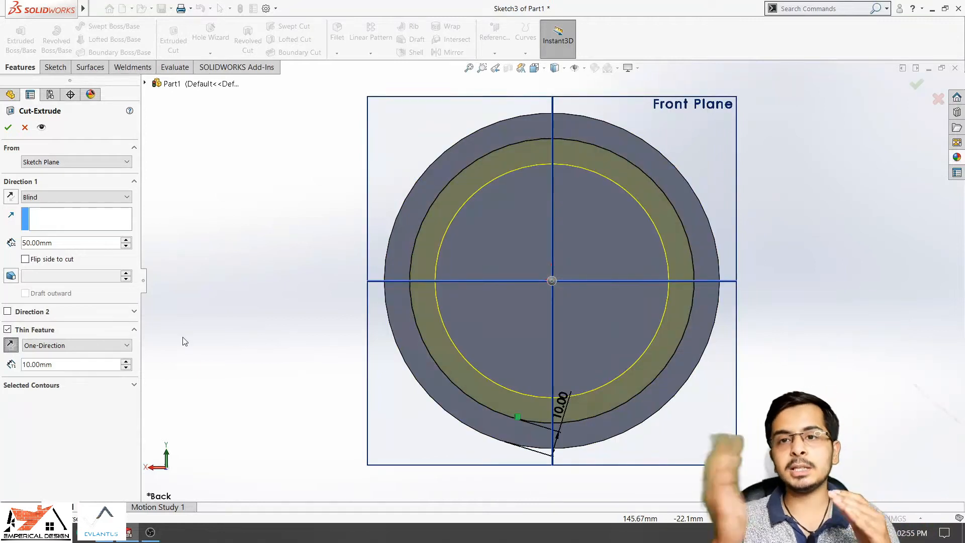
{"action": "left_click", "coordinate": [75, 345]}
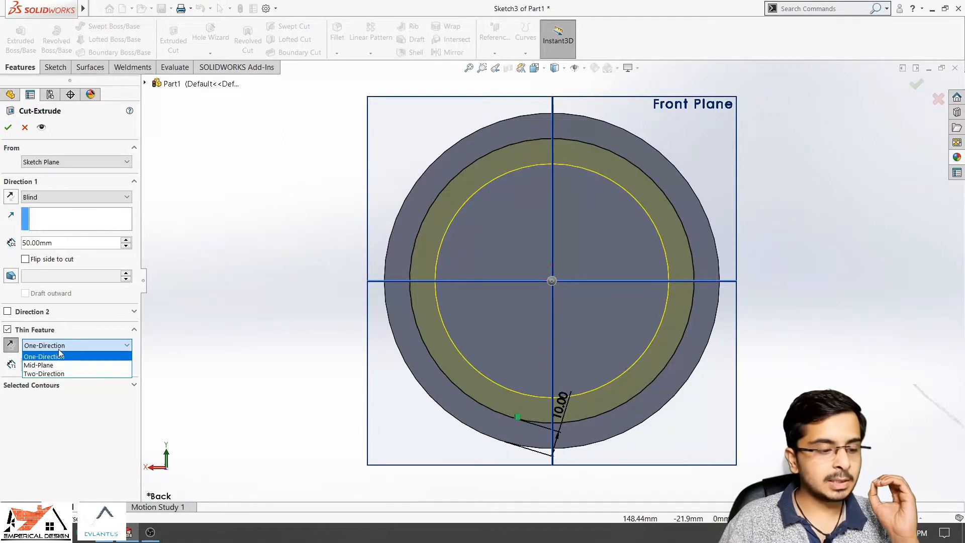
{"action": "left_click", "coordinate": [59, 347]}
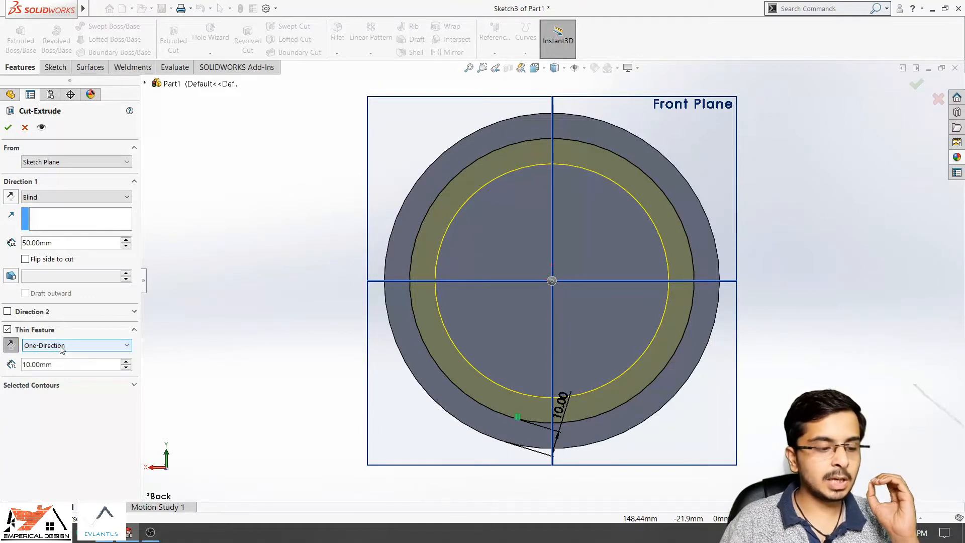
{"action": "left_click", "coordinate": [8, 127]}
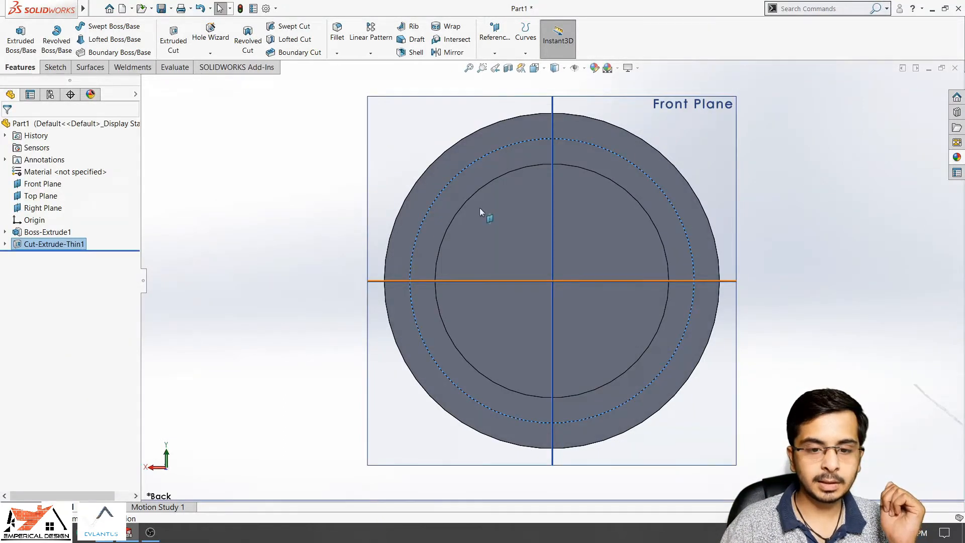
Step: Inspect the ring-shaped groove on the cylinder and delete the thin cut feature
{"action": "middle_click_drag", "start_coordinate": [480, 207], "coordinate": [491, 222]}
{"action": "mouse_move", "coordinate": [561, 259]}
{"action": "middle_mouse_down"}
{"action": "mouse_move", "coordinate": [545, 251]}
{"action": "mouse_move", "coordinate": [566, 244]}
{"action": "middle_mouse_up"}
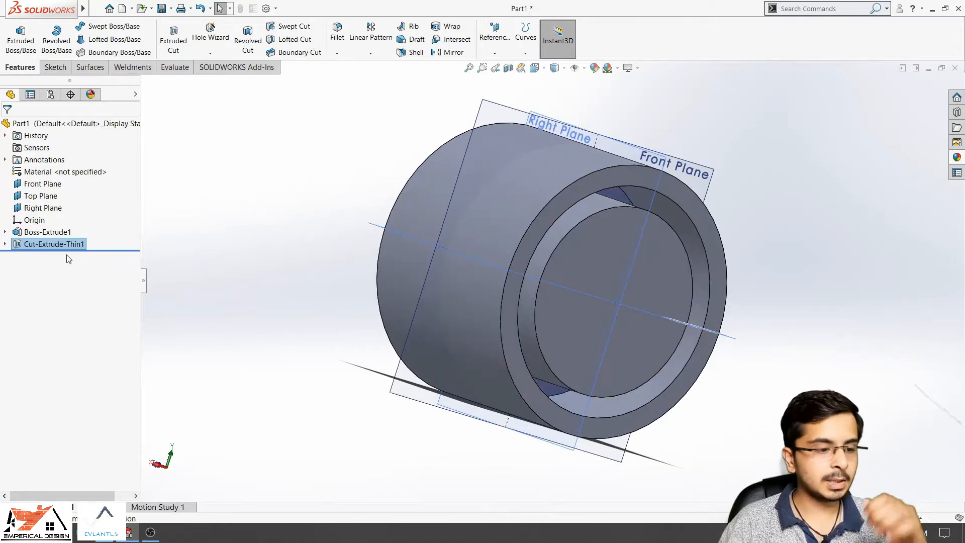
{"action": "key", "text": "Delete"}
{"action": "key", "text": "Return"}
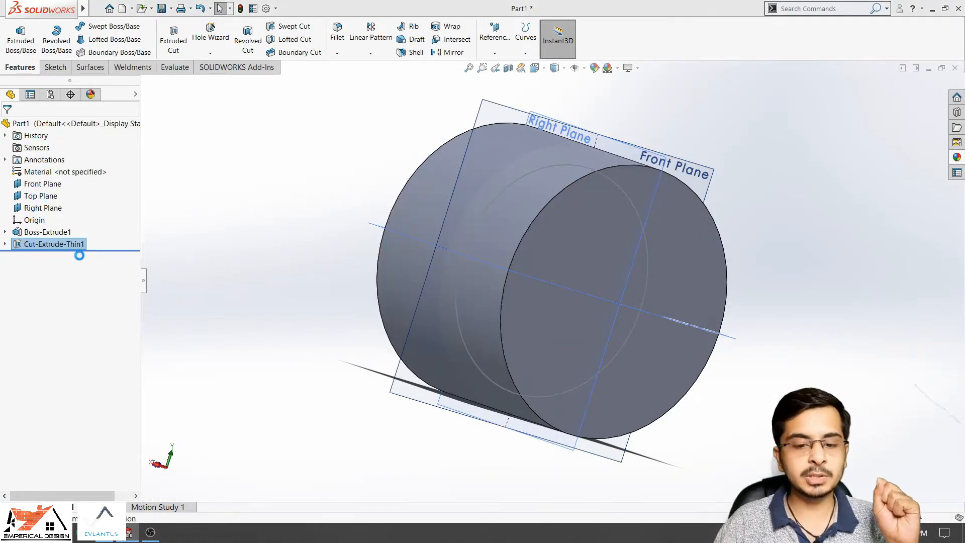
Step: Set up a new 50 mm Blind extruded cut of the offset circle with a 12 degree draft
{"action": "left_click", "coordinate": [174, 38]}
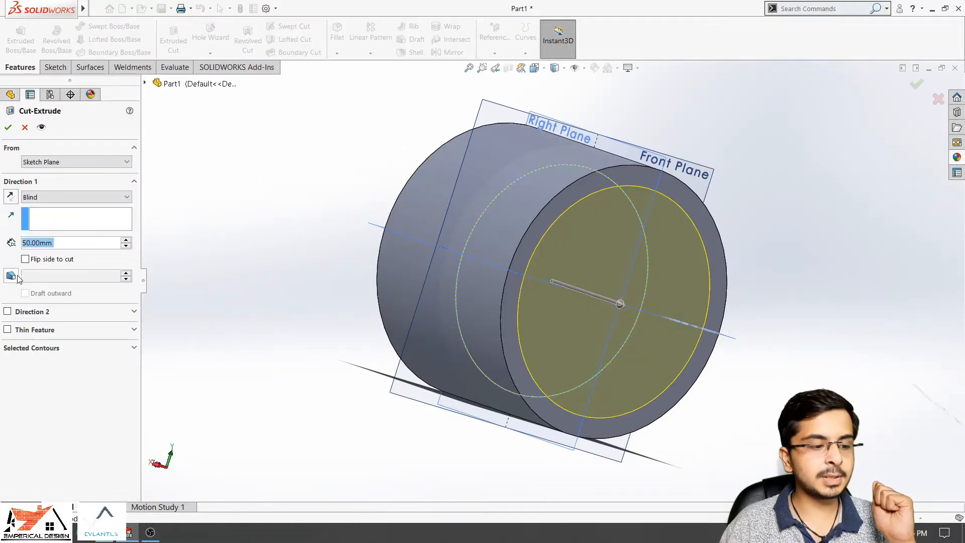
{"action": "left_click", "coordinate": [17, 277]}
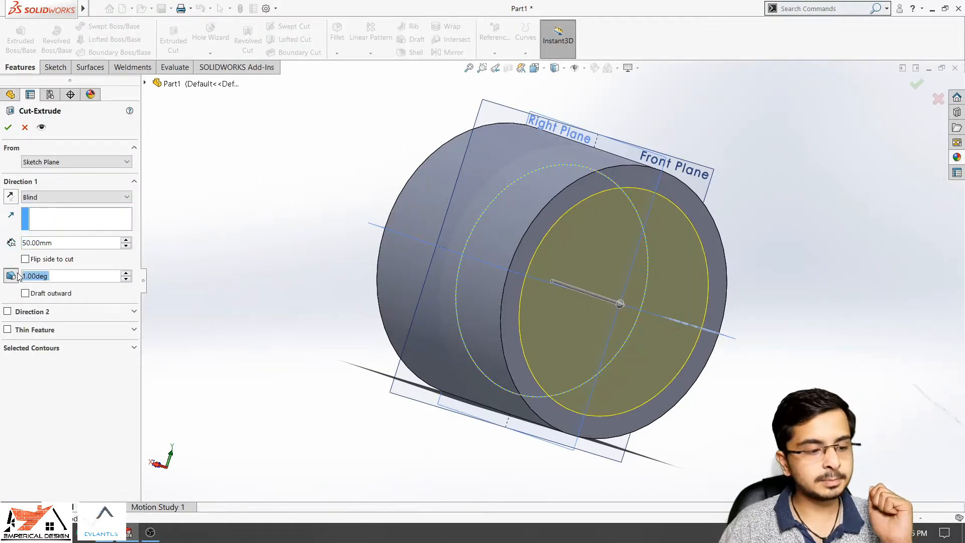
{"action": "left_click", "coordinate": [127, 273]}
{"action": "left_click", "coordinate": [126, 273]}
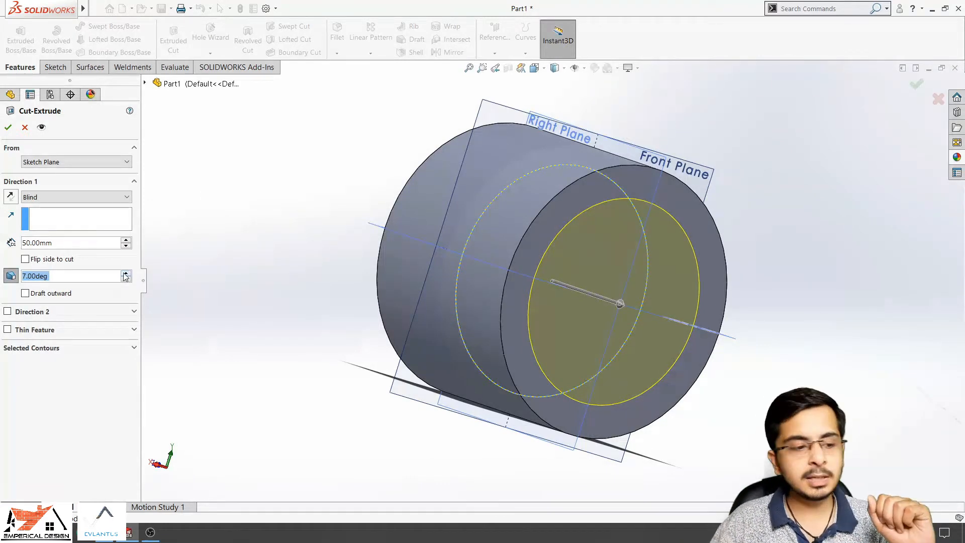
{"action": "left_click", "coordinate": [123, 273]}
{"action": "left_click", "coordinate": [123, 273]}
{"action": "left_click", "coordinate": [123, 273]}
{"action": "left_click", "coordinate": [124, 273]}
{"action": "left_click", "coordinate": [124, 273]}
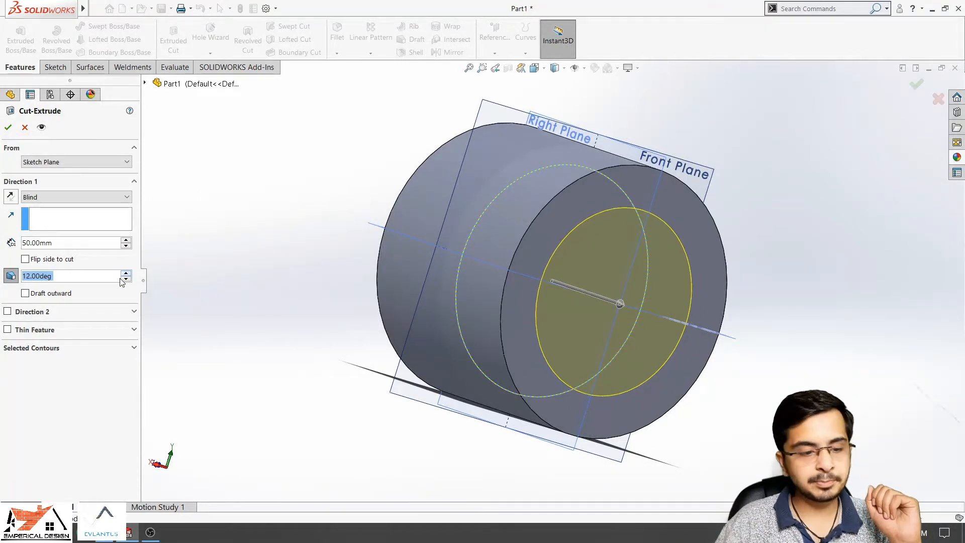
Step: Make the draft run outward, create the cut, and inspect its tapered inner wall
{"action": "left_click", "coordinate": [58, 294]}
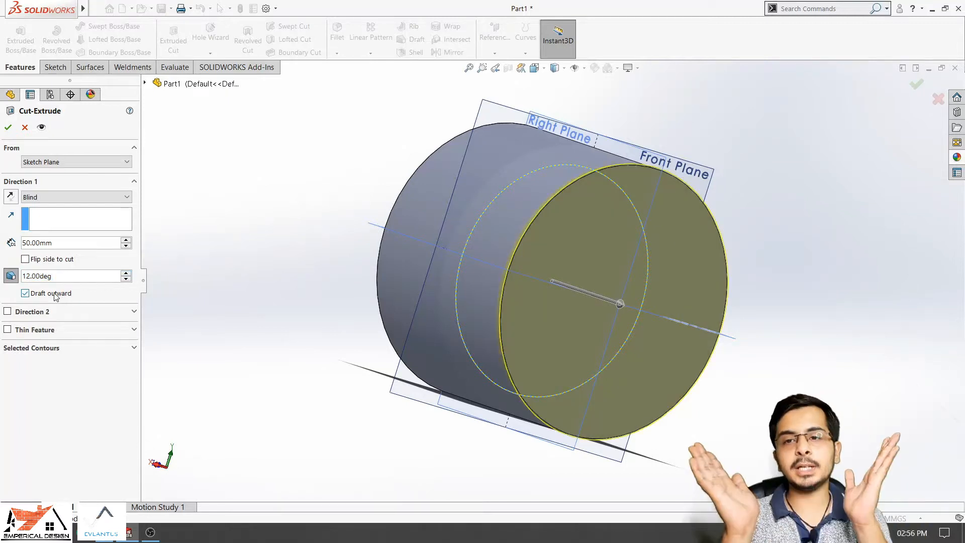
{"action": "left_click", "coordinate": [9, 128]}
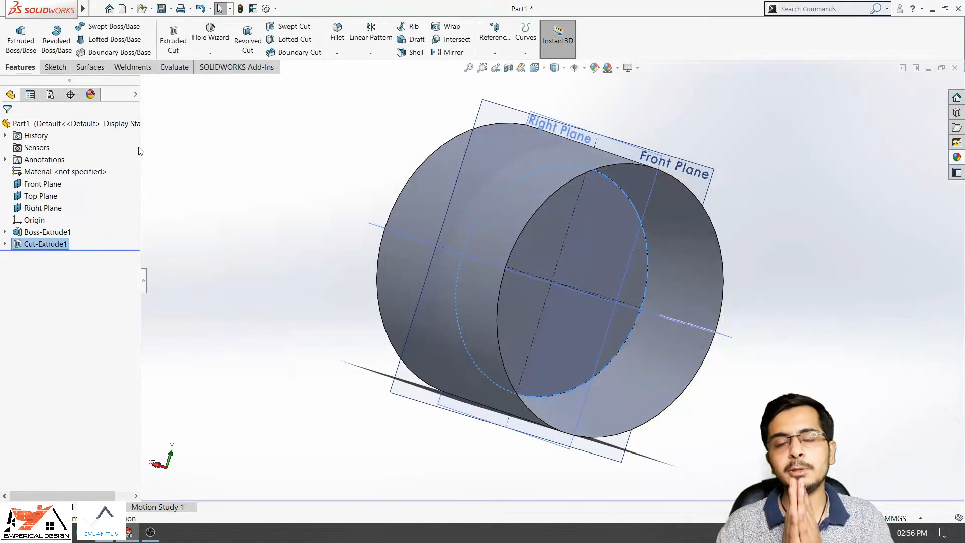
{"action": "left_click", "coordinate": [535, 240]}
{"action": "mouse_move", "coordinate": [534, 240]}
{"action": "middle_mouse_down"}
{"action": "mouse_move", "coordinate": [519, 477]}
{"action": "mouse_move", "coordinate": [517, 422]}
{"action": "mouse_move", "coordinate": [552, 392]}
{"action": "mouse_move", "coordinate": [534, 261]}
{"action": "mouse_move", "coordinate": [523, 312]}
{"action": "middle_mouse_up"}
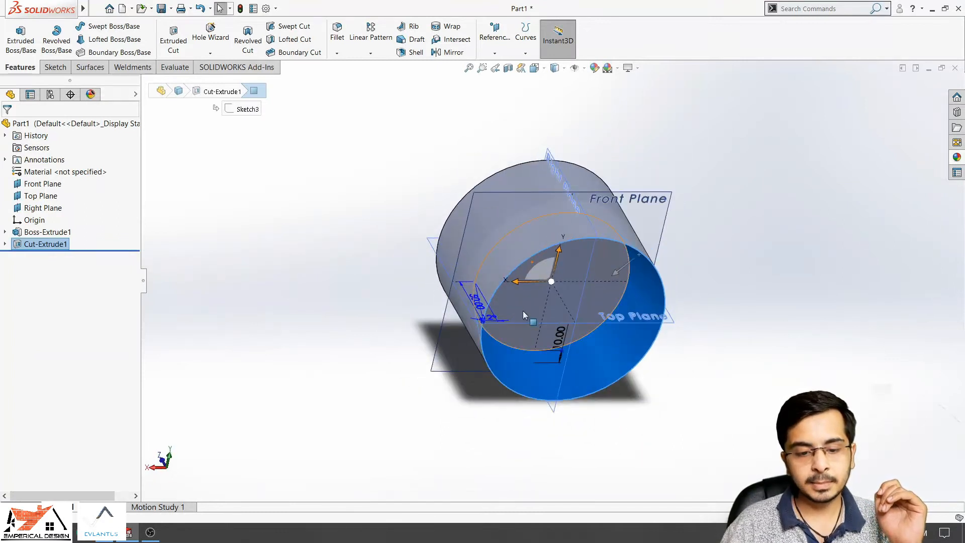
Step: Edit the extruded cut to turn off its draft and flip the side to cut, and inspect the resulting boss
{"action": "right_click", "coordinate": [41, 245]}
{"action": "left_click", "coordinate": [49, 207]}
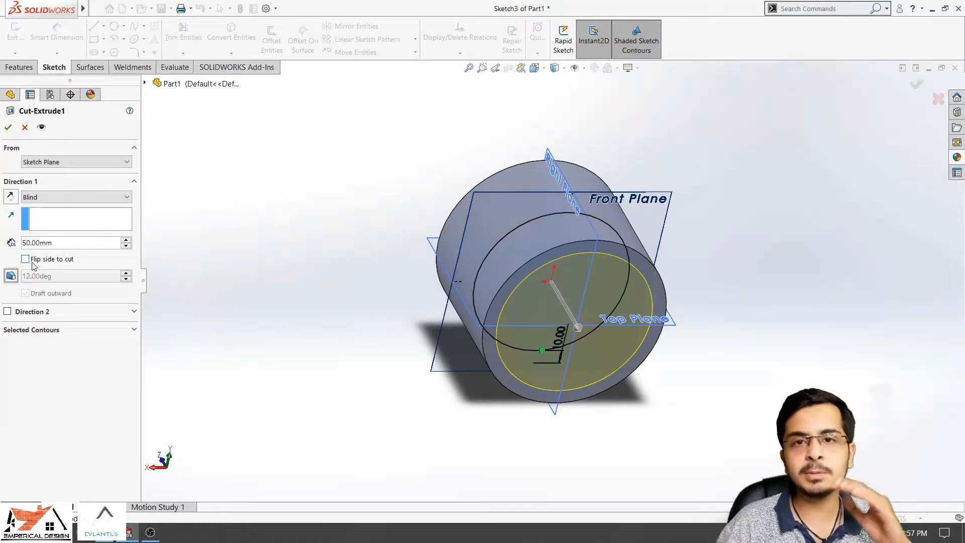
{"action": "left_click", "coordinate": [38, 264]}
{"action": "left_click", "coordinate": [8, 128]}
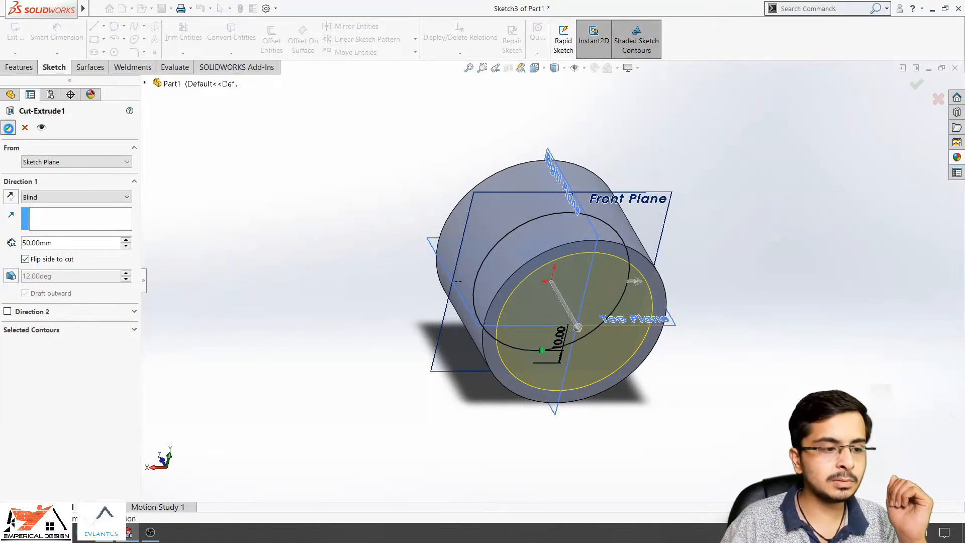
{"action": "scroll", "coordinate": [563, 249], "scroll_direction": "down", "scroll_amount": 3}
{"action": "left_click", "coordinate": [563, 249]}
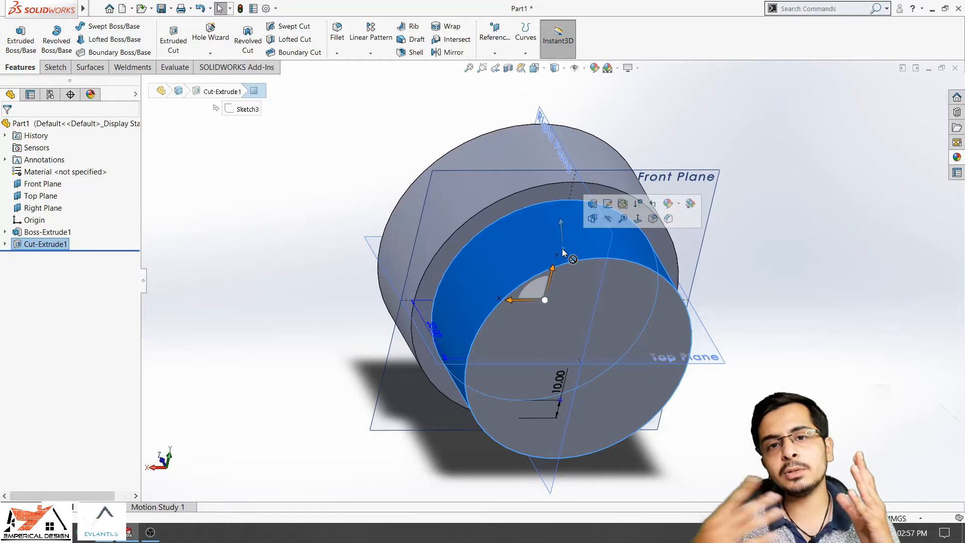
Step: Edit the extruded cut again, turn off the flipped cut side, and set its end condition to Through All
{"action": "right_click", "coordinate": [55, 245]}
{"action": "left_click", "coordinate": [63, 214]}
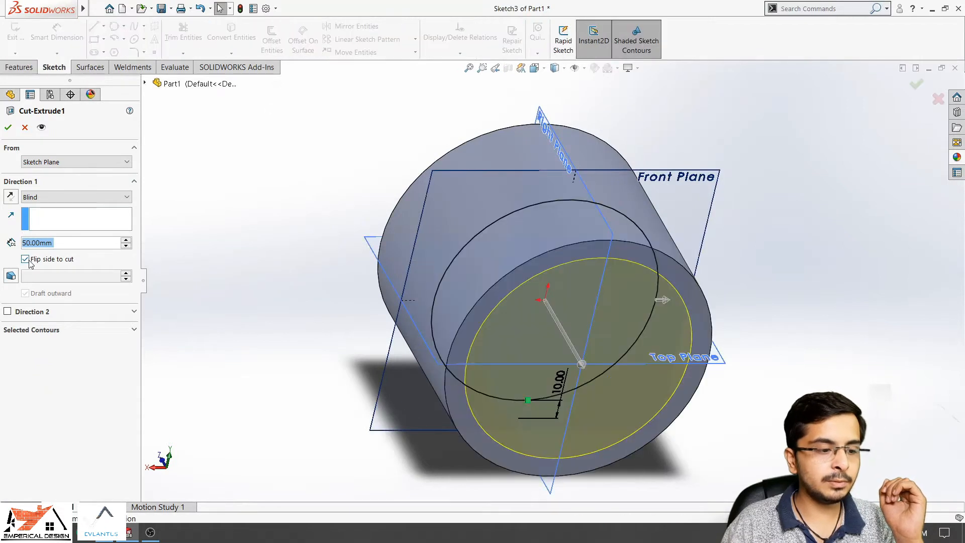
{"action": "left_click", "coordinate": [70, 196]}
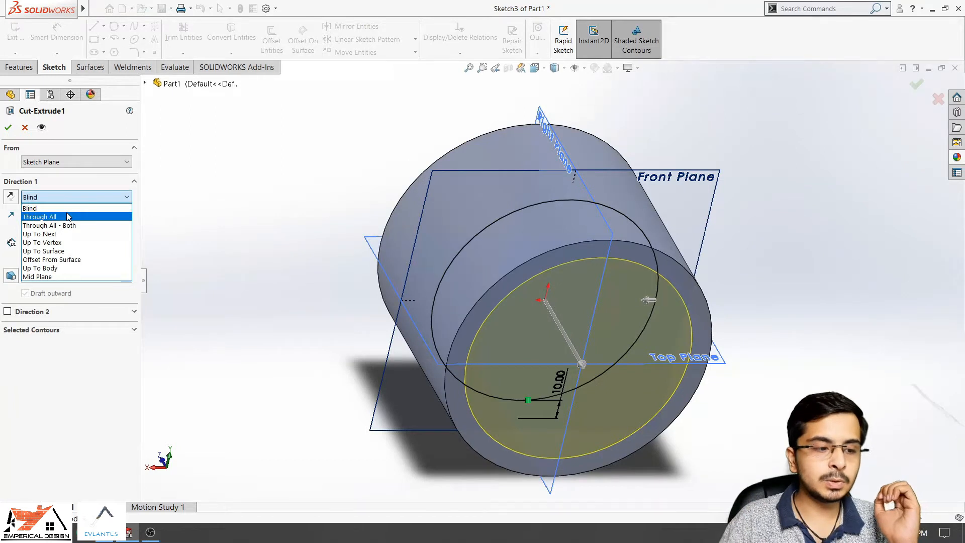
{"action": "left_click", "coordinate": [68, 216]}
{"action": "scroll", "coordinate": [347, 239], "scroll_direction": "up", "scroll_amount": 4}
{"action": "middle_click_drag", "start_coordinate": [487, 272], "coordinate": [473, 415]}
{"action": "scroll", "coordinate": [632, 289], "scroll_direction": "down", "scroll_amount": 2}
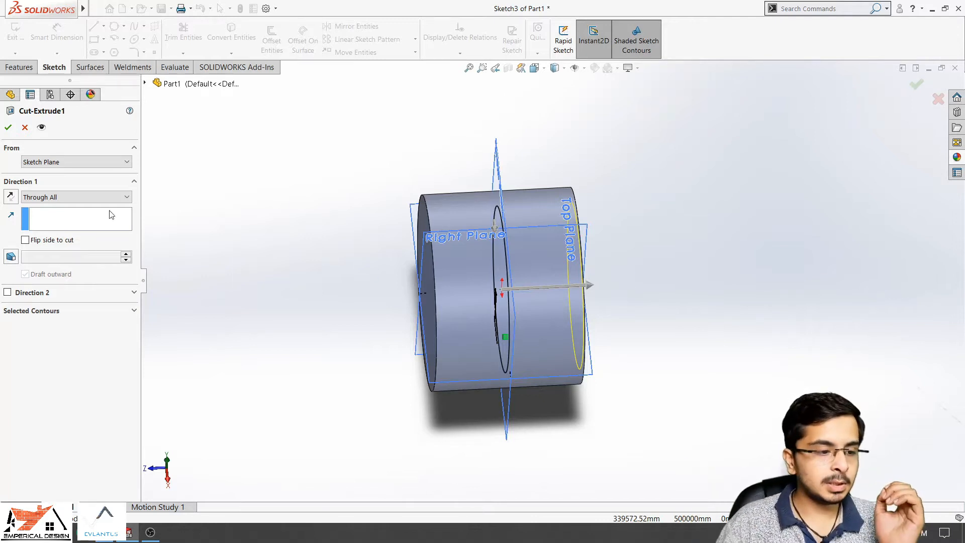
Step: Compare a shorter Blind depth for the cut with Through All, leaving the end condition at Through All
{"action": "left_click", "coordinate": [96, 198]}
{"action": "left_click", "coordinate": [94, 208]}
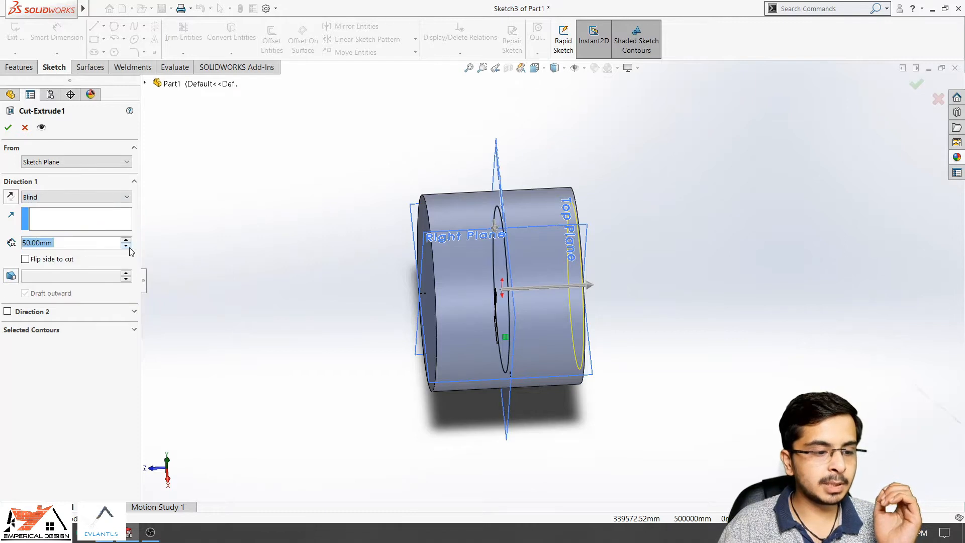
{"action": "left_click", "coordinate": [115, 196]}
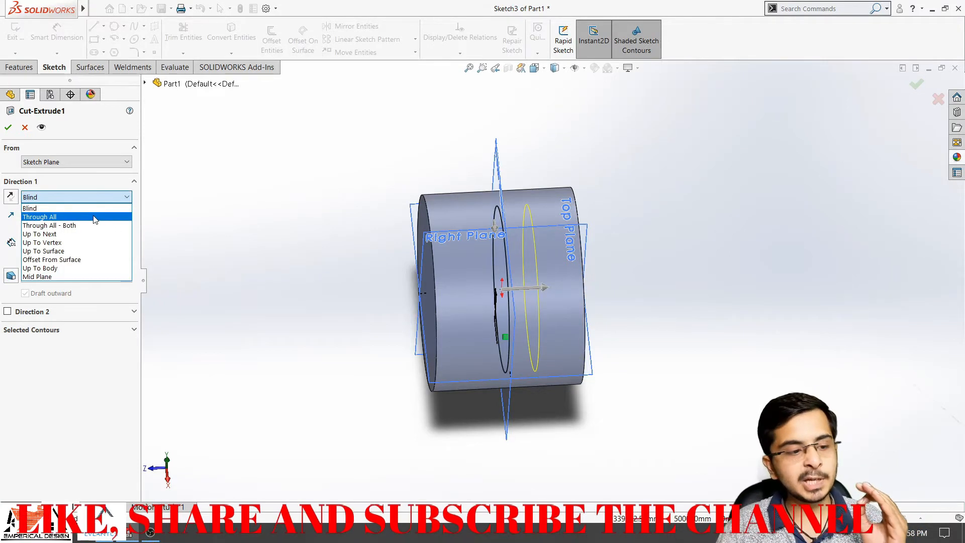
{"action": "left_click", "coordinate": [96, 216]}
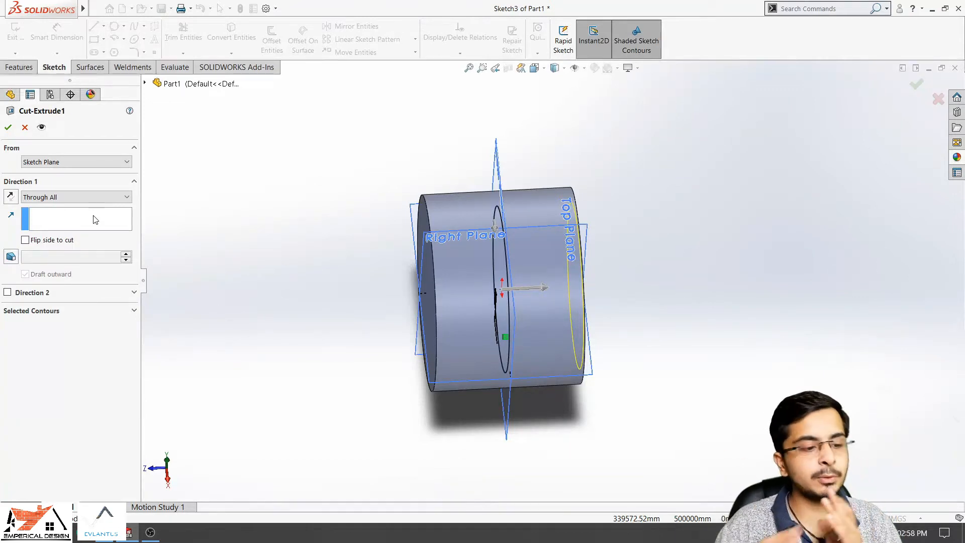
Step: Set the cut's end condition to Through All - Both, accept it, and inspect the bore through the cylinder
{"action": "left_click", "coordinate": [77, 195]}
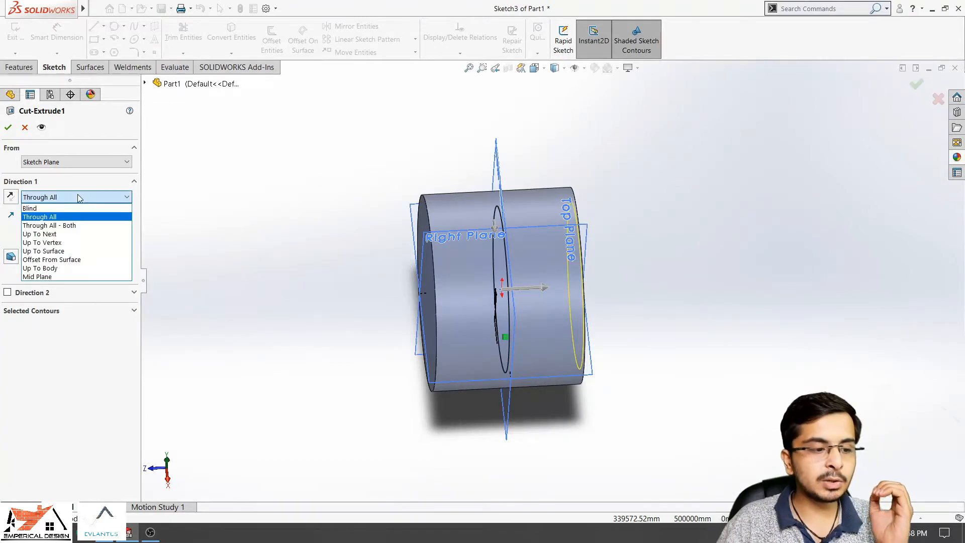
{"action": "left_click", "coordinate": [82, 226]}
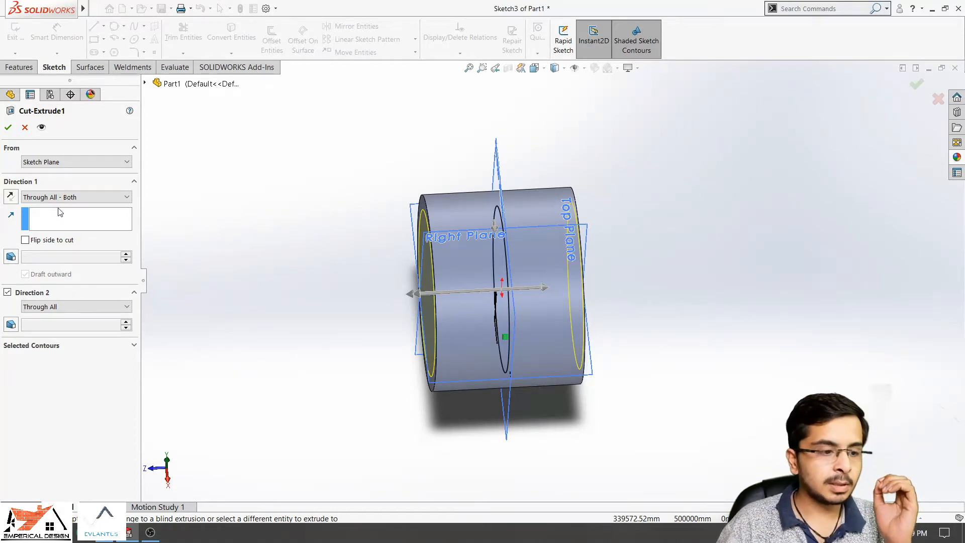
{"action": "left_click", "coordinate": [8, 128]}
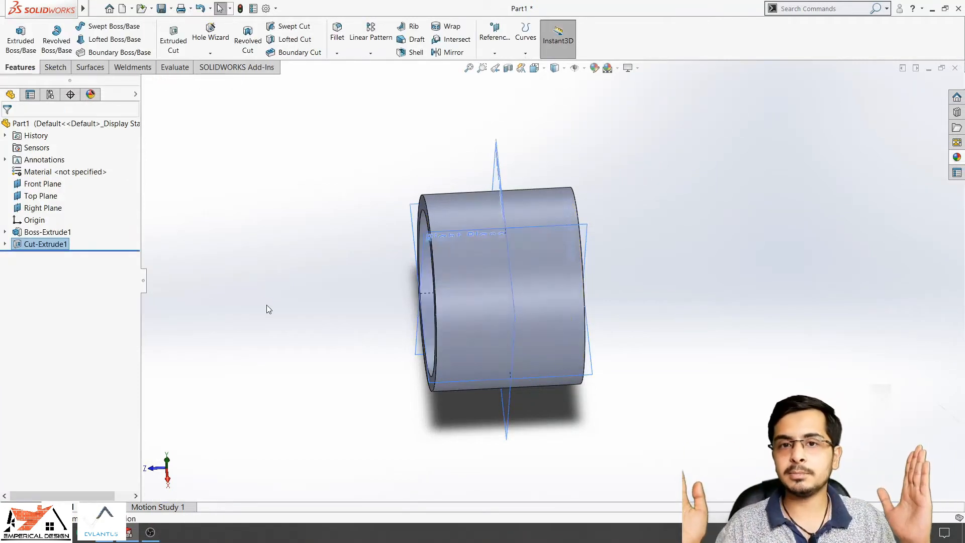
{"action": "scroll", "coordinate": [510, 230], "scroll_direction": "up", "scroll_amount": 2}
{"action": "middle_click_drag", "start_coordinate": [510, 230], "coordinate": [540, 242]}
Step: Edit the extruded cut to use a Mid Plane end condition with a total depth of 40 mm
{"action": "right_click", "coordinate": [62, 243]}
{"action": "left_click", "coordinate": [78, 212]}
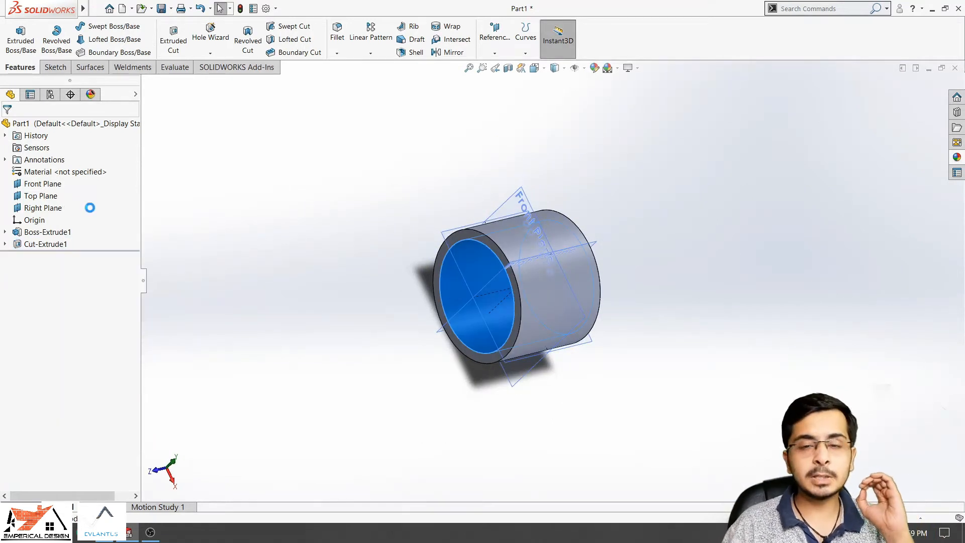
{"action": "left_click", "coordinate": [123, 197]}
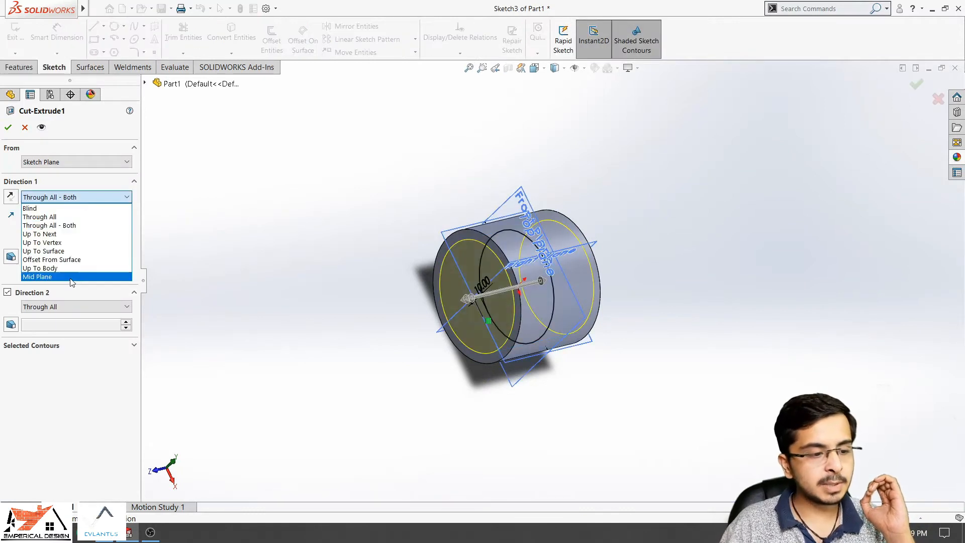
{"action": "left_click", "coordinate": [72, 277]}
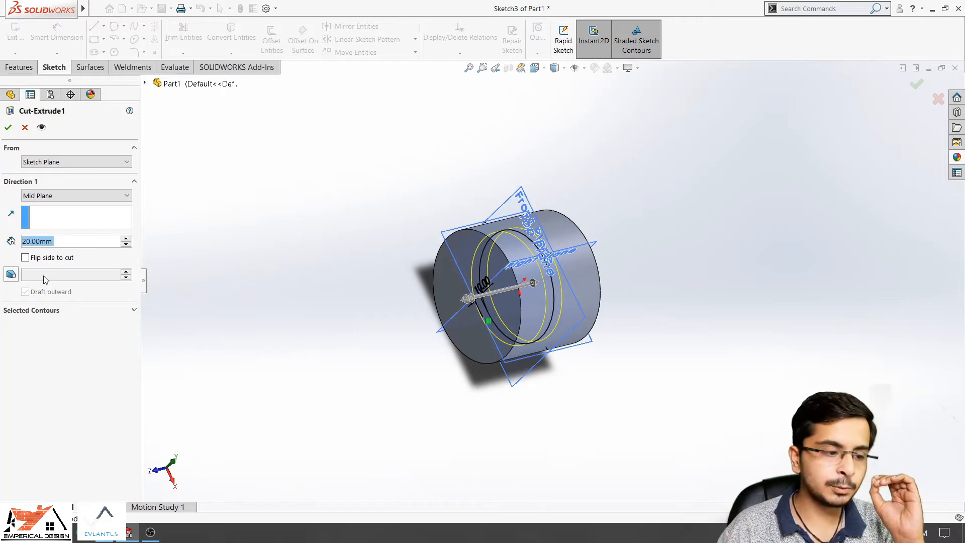
{"action": "middle_click_drag", "start_coordinate": [556, 279], "coordinate": [204, 281]}
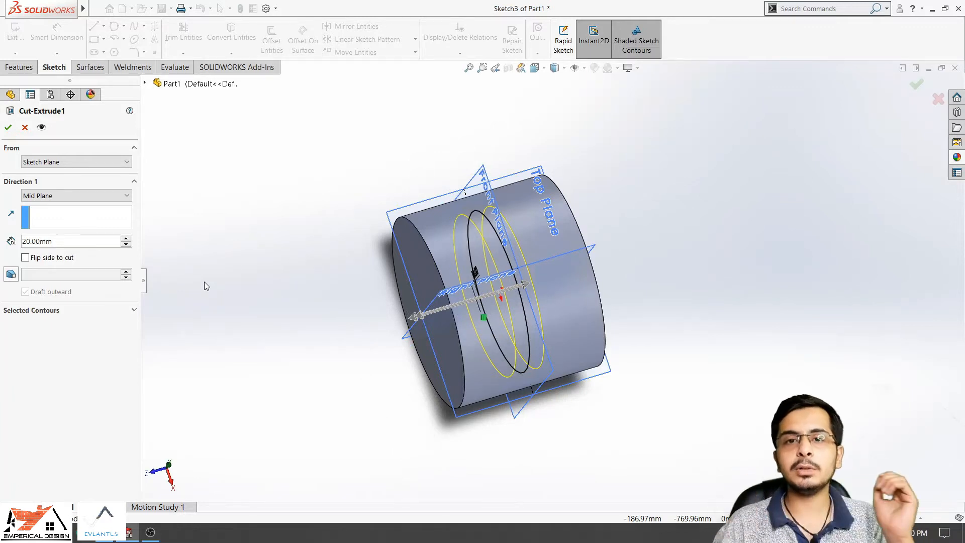
{"action": "left_click", "coordinate": [125, 240]}
{"action": "left_click", "coordinate": [125, 239]}
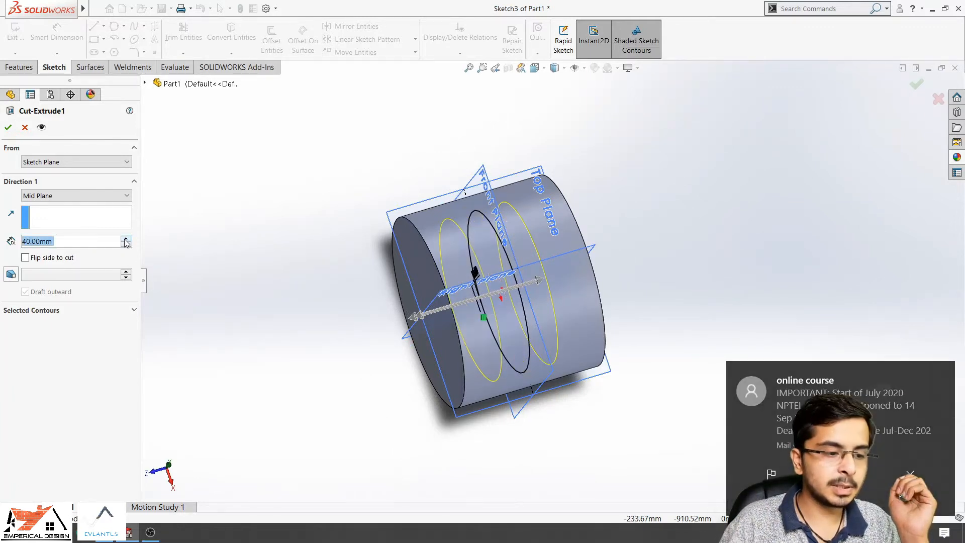
{"action": "left_click", "coordinate": [8, 128]}
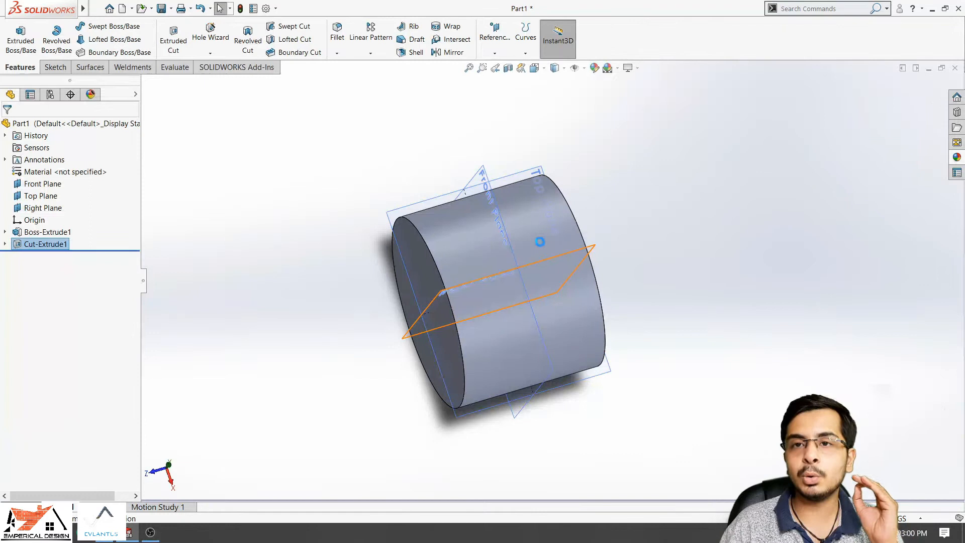
Step: Inspect the internal cavity with a planar section view at the Front Plane, and turn the section view off again
{"action": "left_click", "coordinate": [507, 69]}
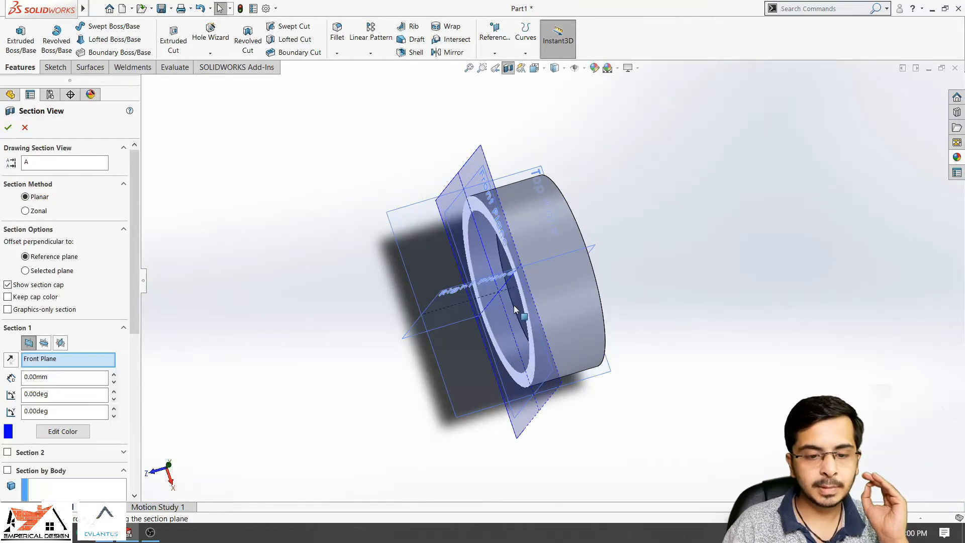
{"action": "middle_click_drag", "start_coordinate": [555, 305], "coordinate": [529, 307]}
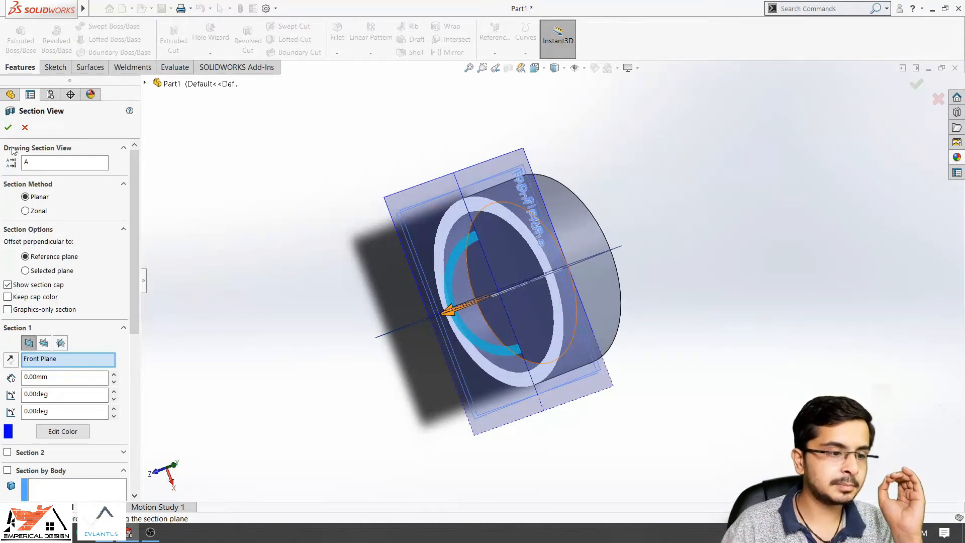
{"action": "left_click", "coordinate": [9, 128]}
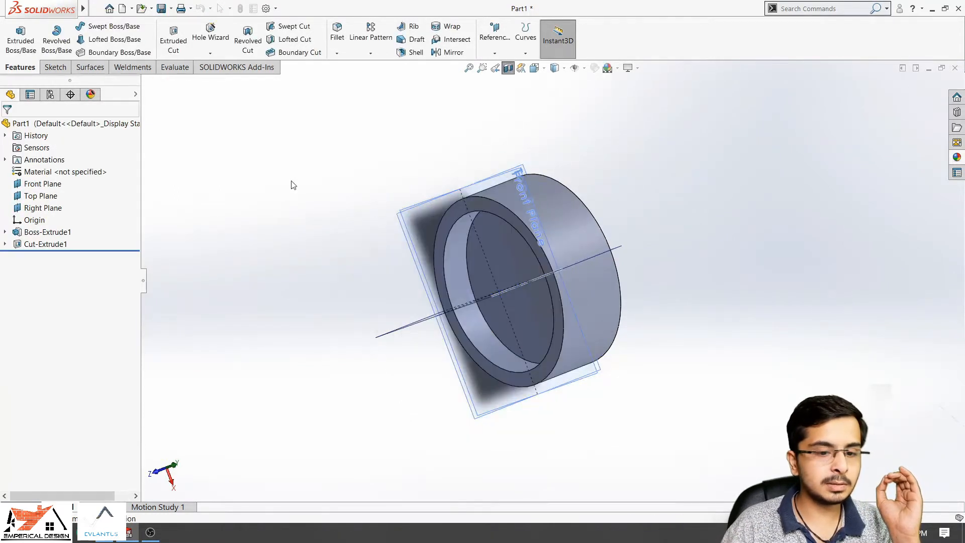
{"action": "left_click", "coordinate": [508, 69]}
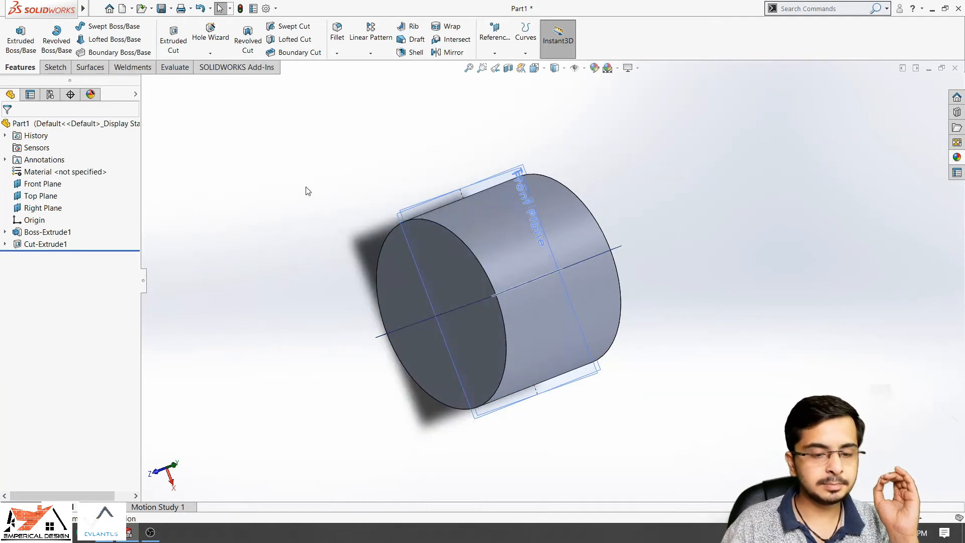
{"action": "scroll", "coordinate": [284, 337], "scroll_direction": "up", "scroll_amount": 5}
{"action": "middle_click_drag", "start_coordinate": [284, 337], "coordinate": [296, 270]}
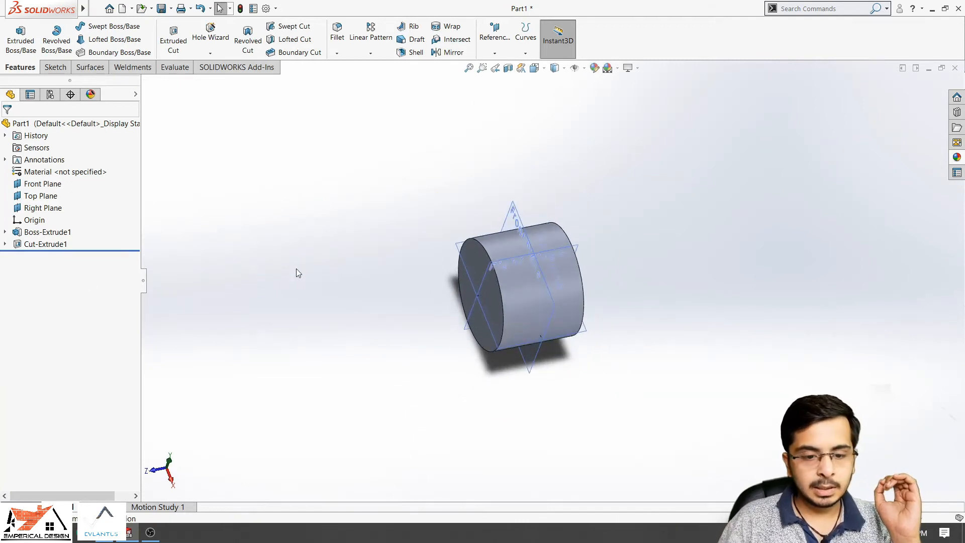
{"action": "scroll", "coordinate": [357, 279], "scroll_direction": "up", "scroll_amount": 1}
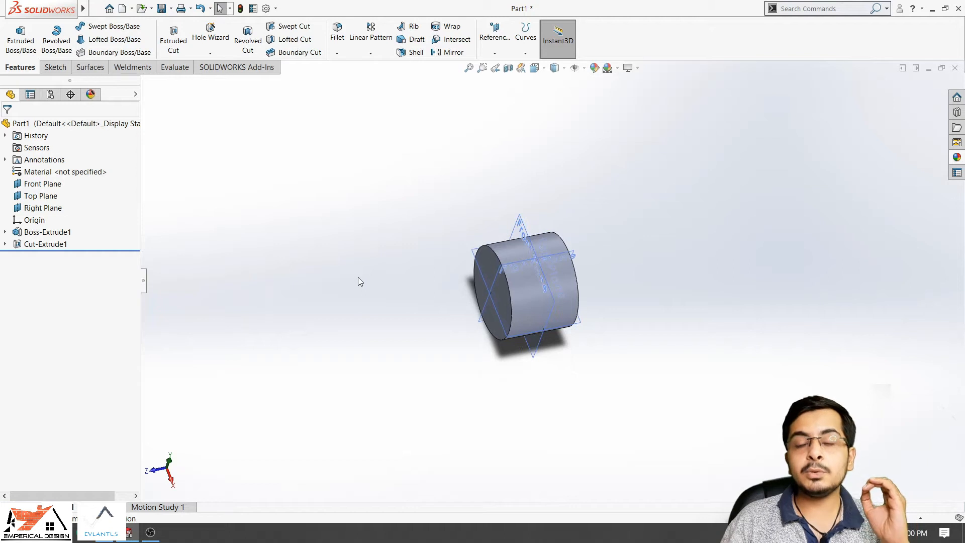
Step: On the Front Plane, sketch a 6-sided polygon beside the cylinder, with an inscribed circle about 107 mm across, and make its upper edge horizontal
{"action": "left_click", "coordinate": [523, 227]}
{"action": "left_click", "coordinate": [565, 198]}
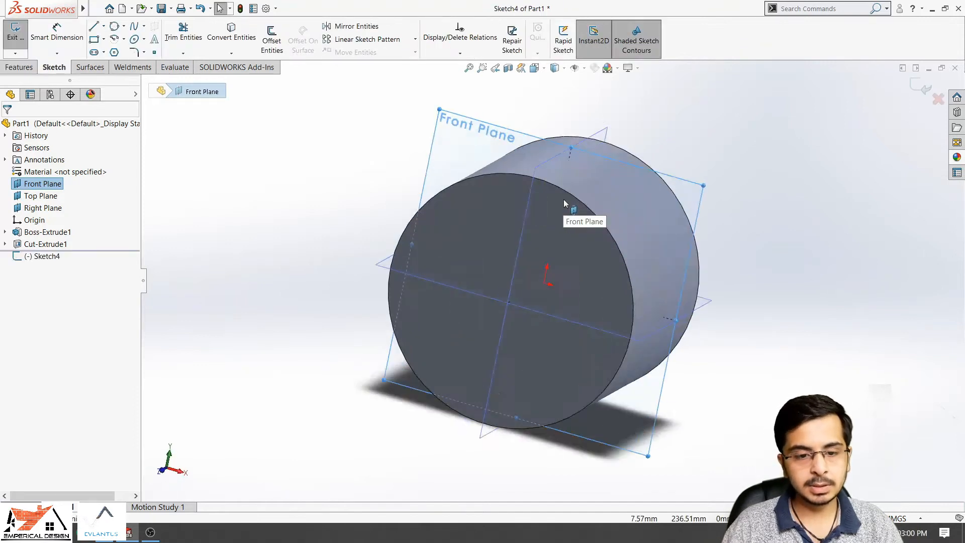
{"action": "left_click", "coordinate": [115, 52]}
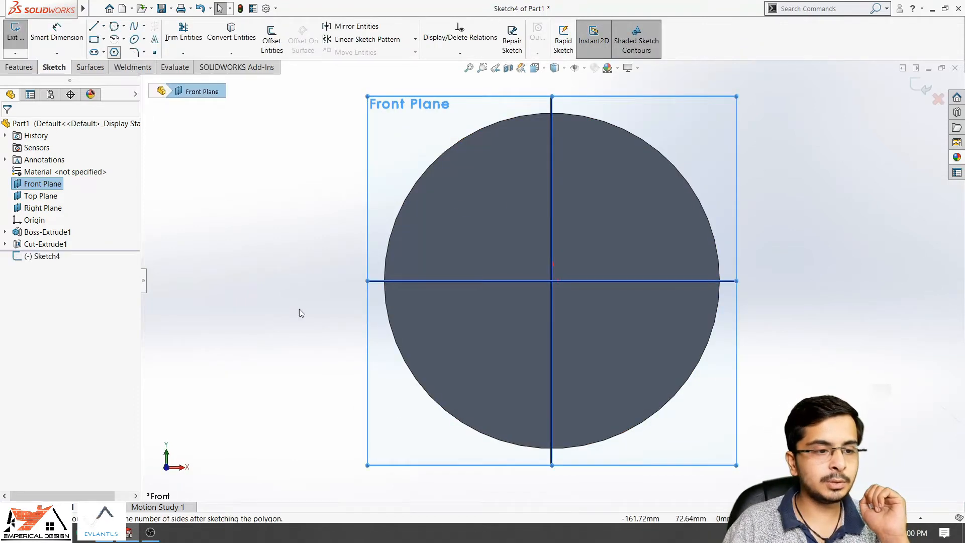
{"action": "left_click", "coordinate": [181, 280]}
{"action": "left_click", "coordinate": [254, 144]}
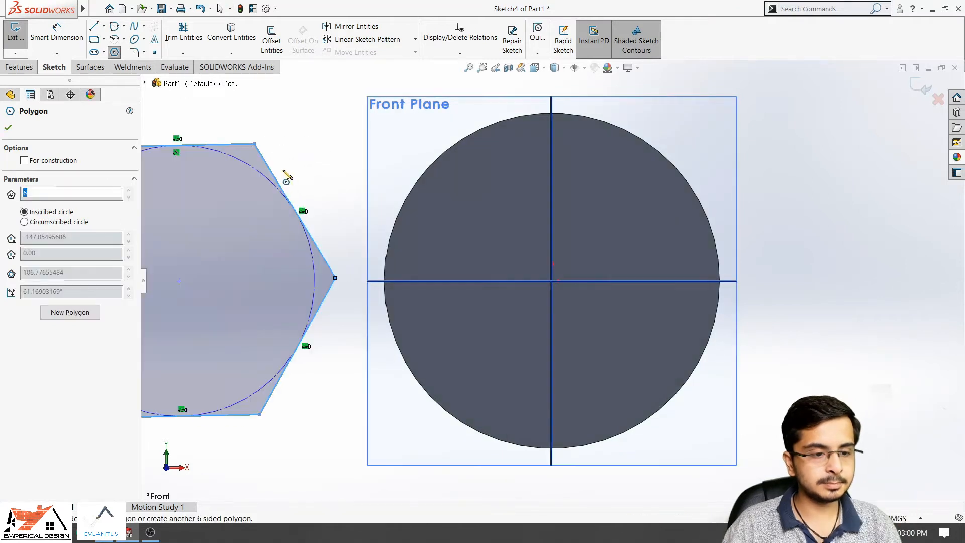
{"action": "key", "text": "Escape"}
{"action": "left_click", "coordinate": [237, 144]}
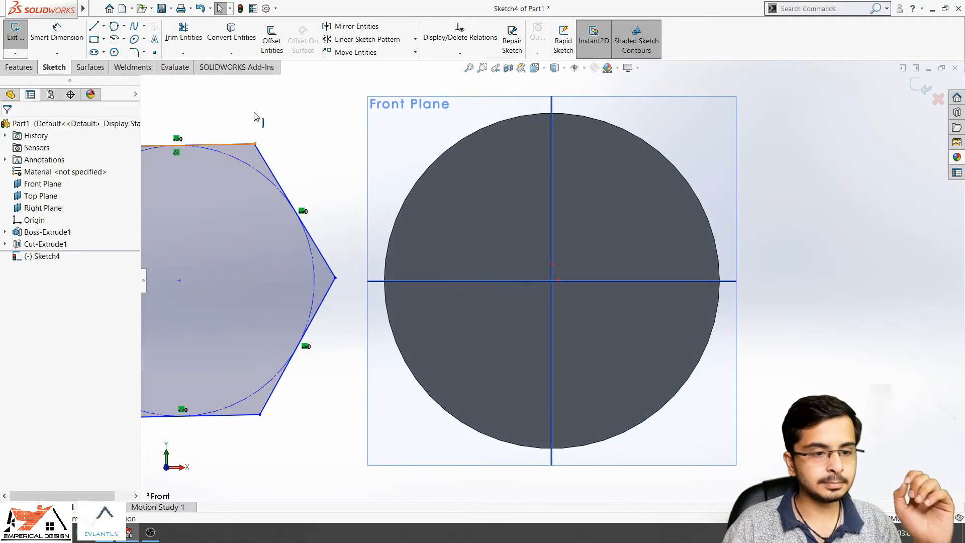
{"action": "left_click", "coordinate": [266, 98]}
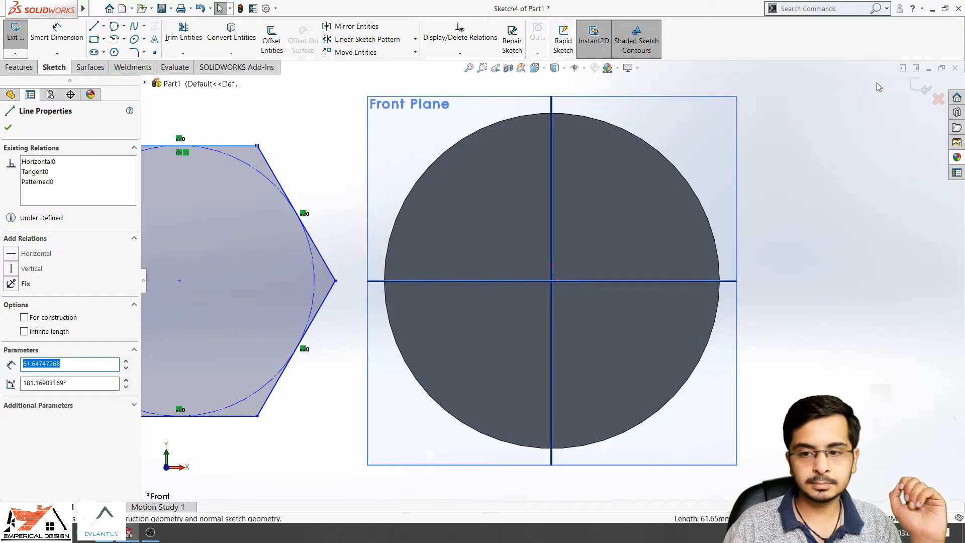
Step: Extrude the hexagon as a 50 mm Blind boss and show both bodies in an isometric view
{"action": "left_click", "coordinate": [915, 88]}
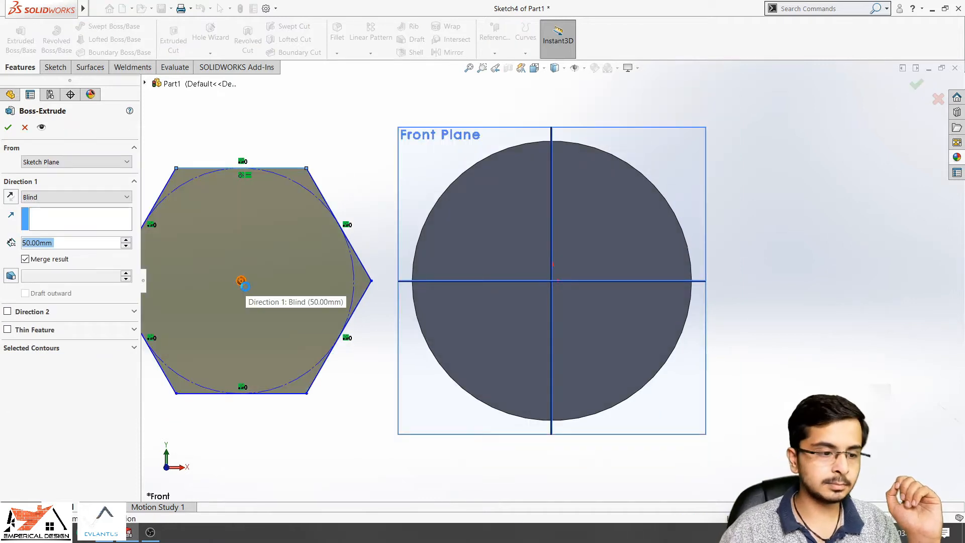
{"action": "key", "text": "Return"}
{"action": "key", "text": "Return"}
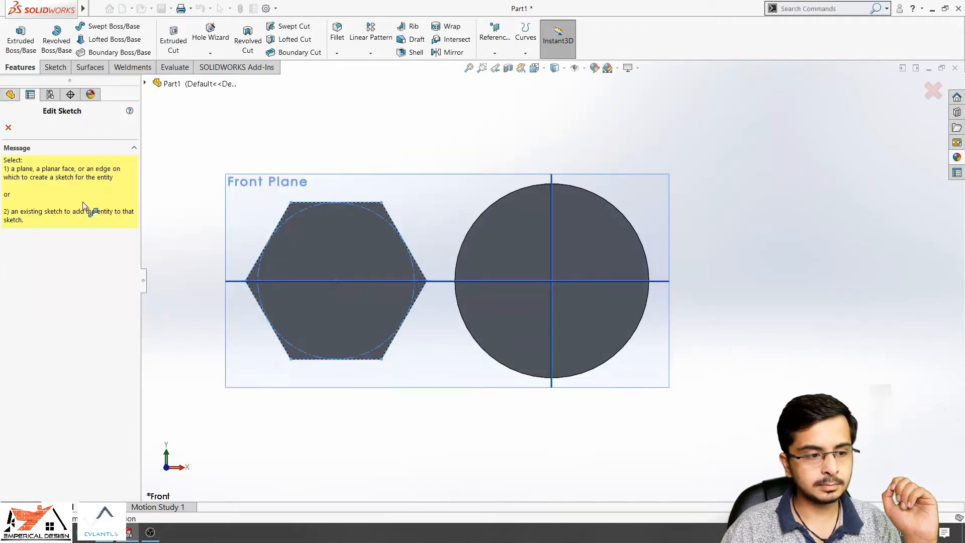
{"action": "key", "text": "Escape"}
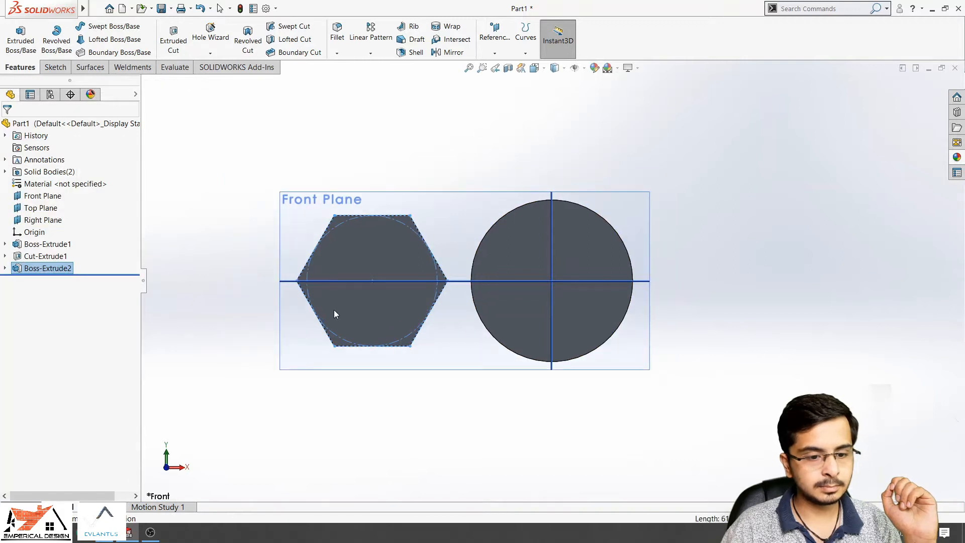
{"action": "key", "text": "ctrl+7"}
{"action": "left_click", "coordinate": [564, 421]}
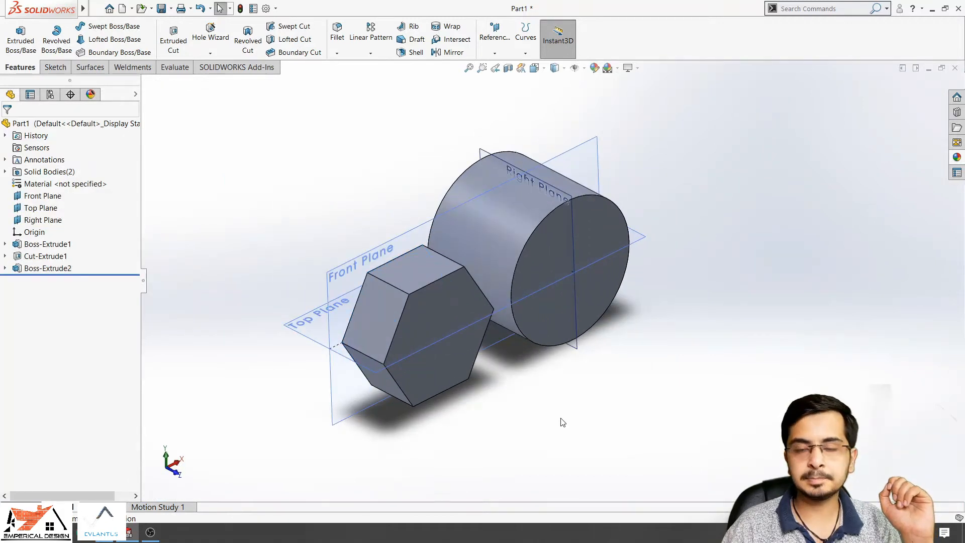
Step: On the Right Plane, sketch an upright ellipse inside the cylinder's outline, with radii of about 31 mm and 8.5 mm
{"action": "left_click", "coordinate": [555, 186]}
{"action": "left_click", "coordinate": [597, 158]}
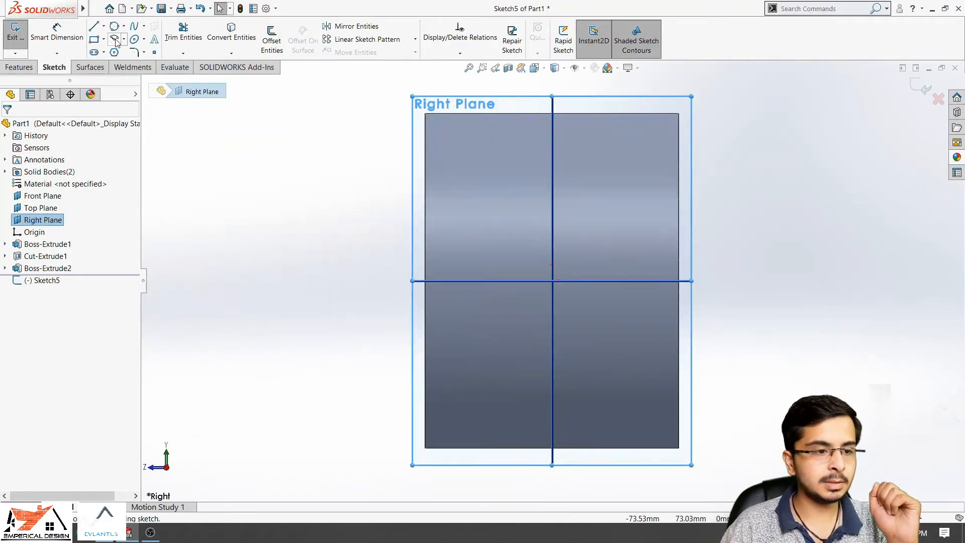
{"action": "left_click", "coordinate": [134, 38]}
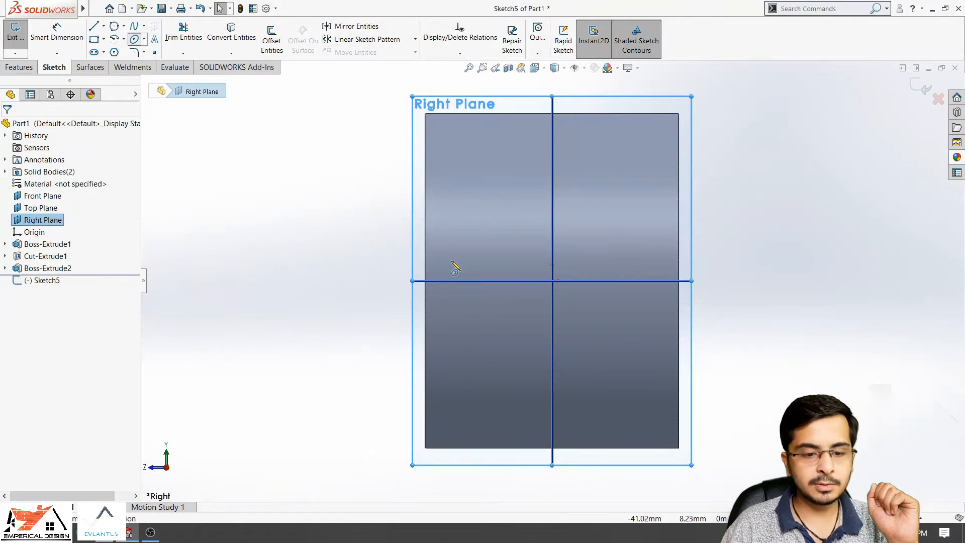
{"action": "left_click", "coordinate": [476, 280]}
{"action": "left_click", "coordinate": [473, 359]}
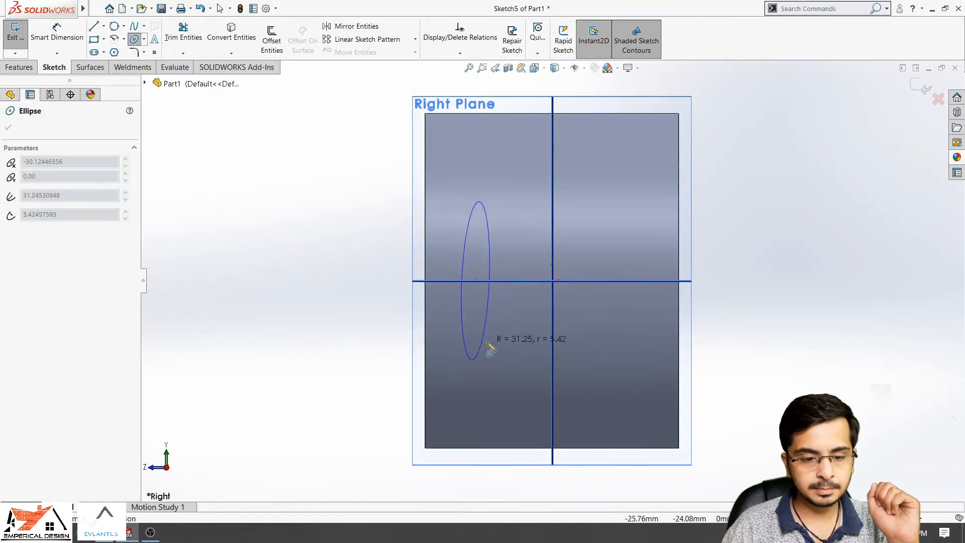
{"action": "left_click", "coordinate": [499, 345]}
Step: Create an extruded cut from the ellipse with the end condition Up To Next, checking its preview toward the hexagonal body
{"action": "left_click", "coordinate": [19, 67]}
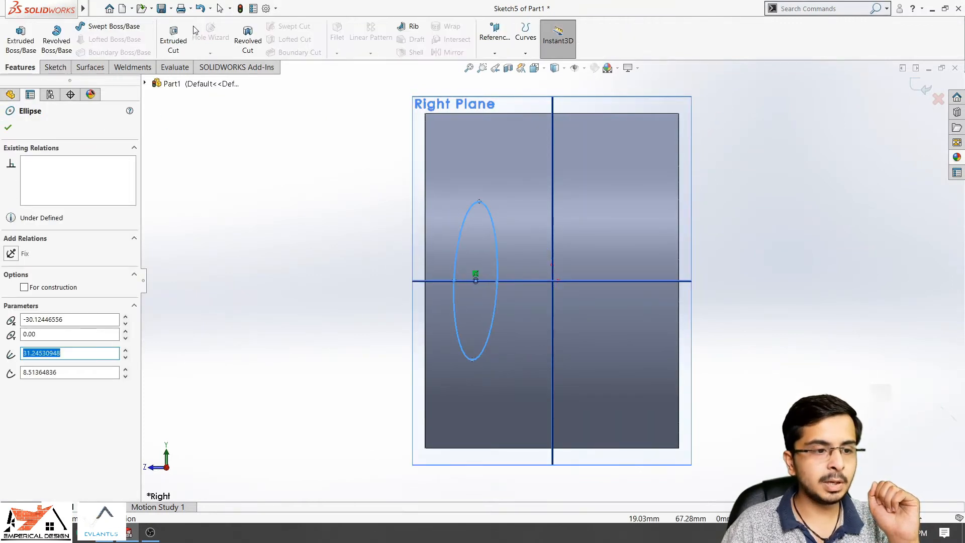
{"action": "left_click", "coordinate": [180, 39]}
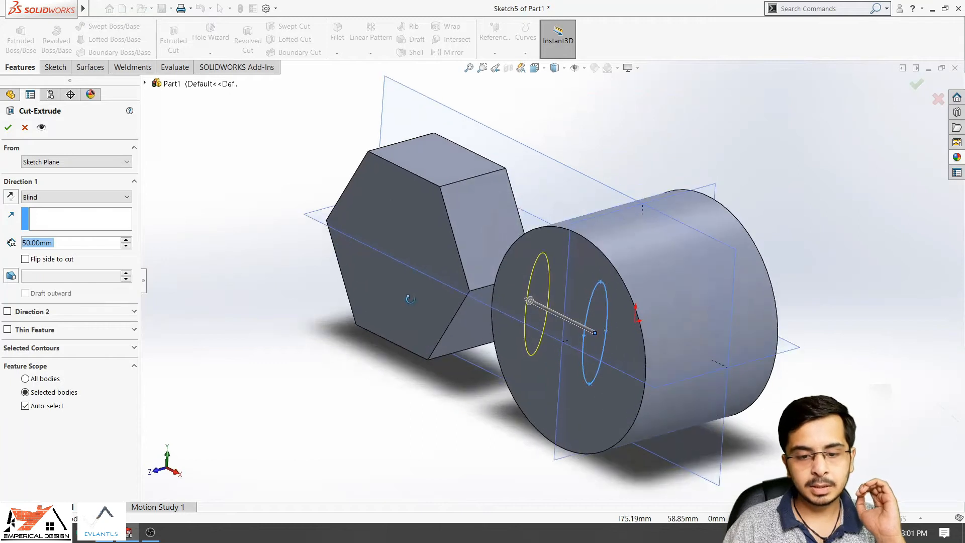
{"action": "scroll", "coordinate": [538, 334], "scroll_direction": "up", "scroll_amount": 2}
{"action": "mouse_move", "coordinate": [538, 335]}
{"action": "middle_mouse_down"}
{"action": "mouse_move", "coordinate": [578, 337]}
{"action": "mouse_move", "coordinate": [582, 352]}
{"action": "mouse_move", "coordinate": [551, 333]}
{"action": "middle_mouse_up"}
{"action": "scroll", "coordinate": [595, 307], "scroll_direction": "down", "scroll_amount": 2}
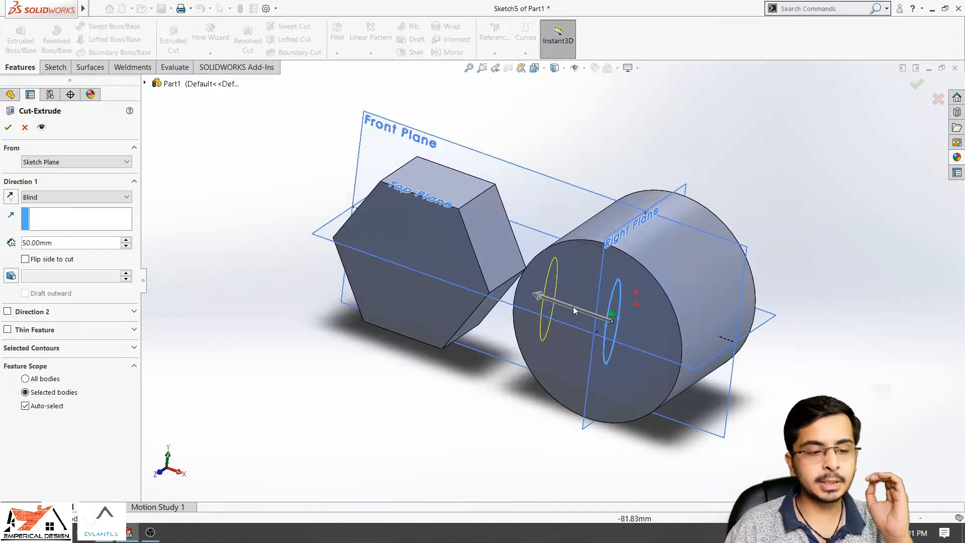
{"action": "left_click", "coordinate": [105, 196]}
{"action": "left_click", "coordinate": [93, 228]}
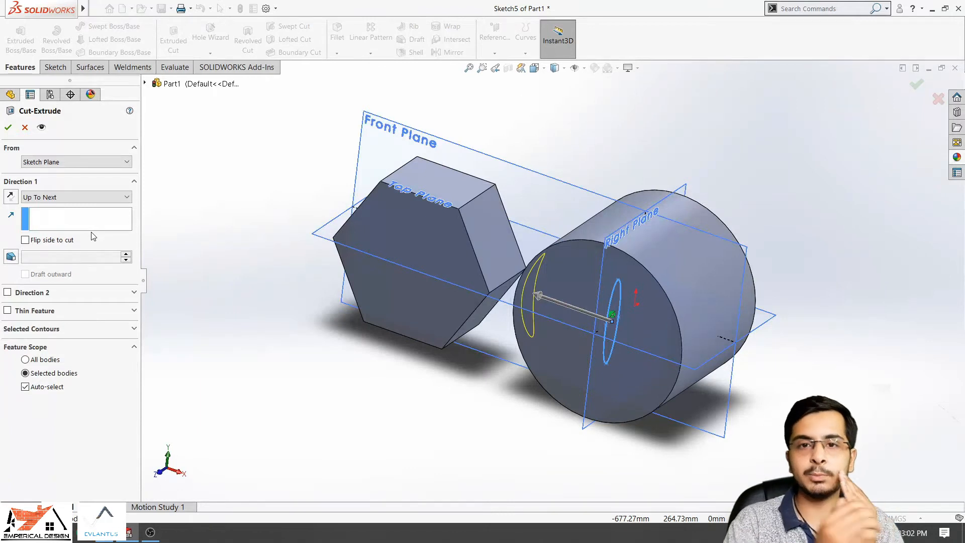
{"action": "scroll", "coordinate": [570, 337], "scroll_direction": "up", "scroll_amount": 2}
{"action": "middle_click_drag", "start_coordinate": [571, 337], "coordinate": [586, 380]}
{"action": "scroll", "coordinate": [592, 265], "scroll_direction": "down", "scroll_amount": 3}
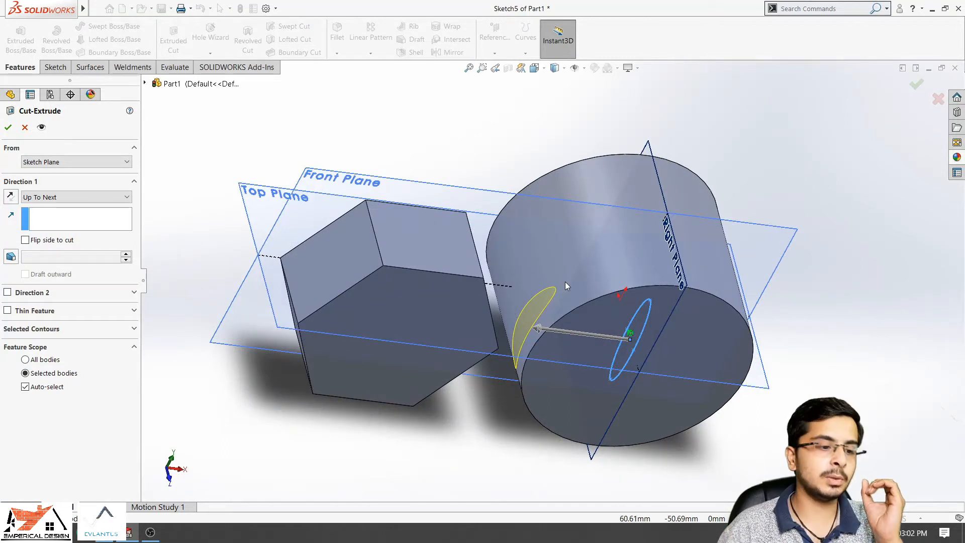
{"action": "left_click", "coordinate": [9, 127]}
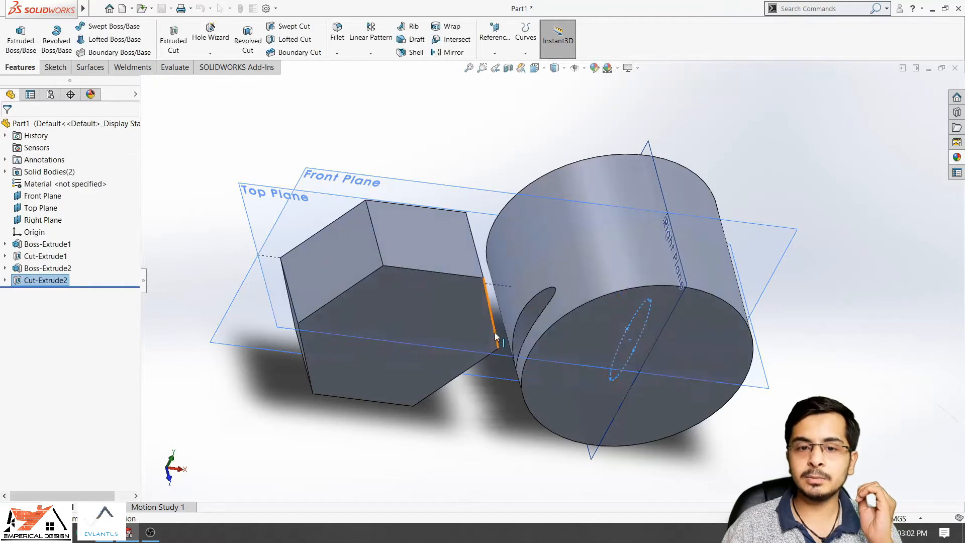
Step: Edit the ellipse cut to end Up To Vertex, using the midpoint of the hexagon's upper edge nearest the cylinder
{"action": "left_click", "coordinate": [538, 304]}
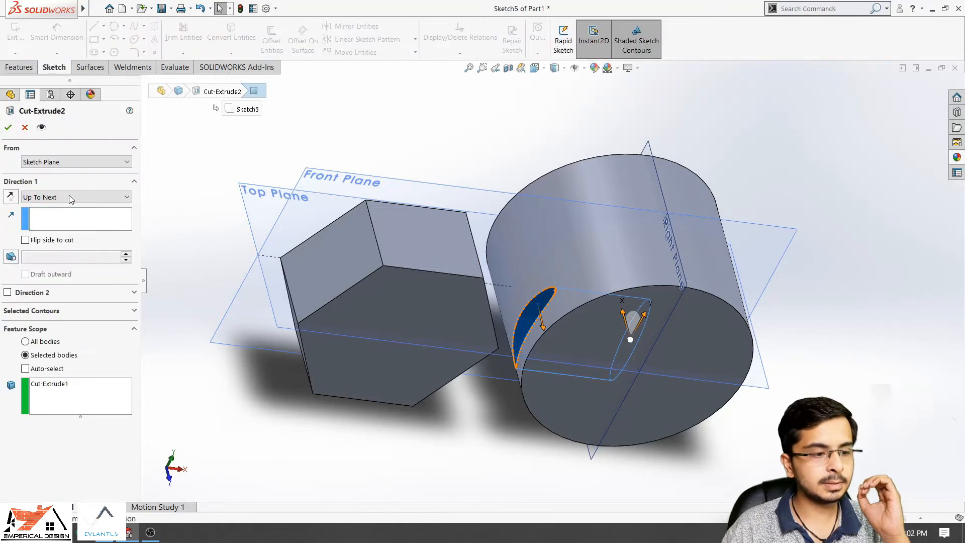
{"action": "left_click", "coordinate": [69, 197]}
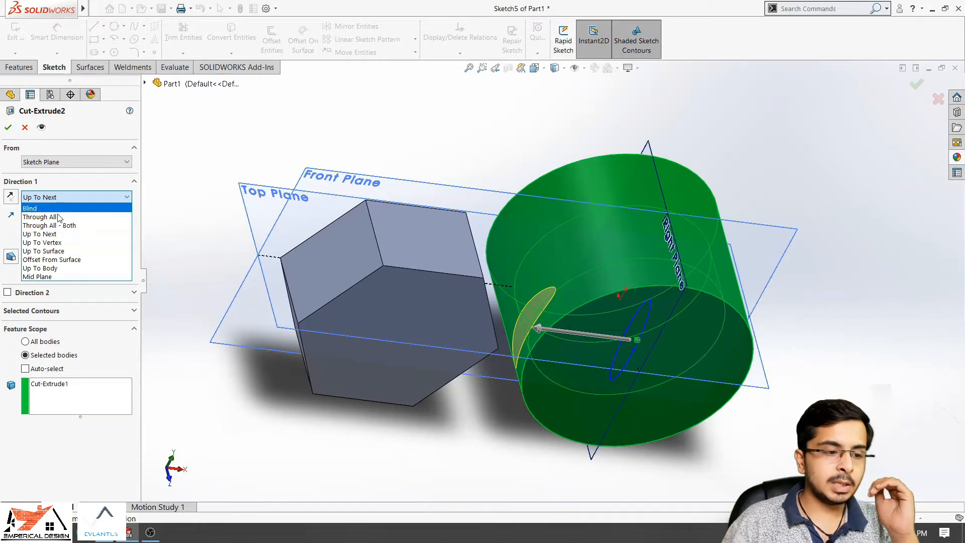
{"action": "left_click", "coordinate": [49, 243]}
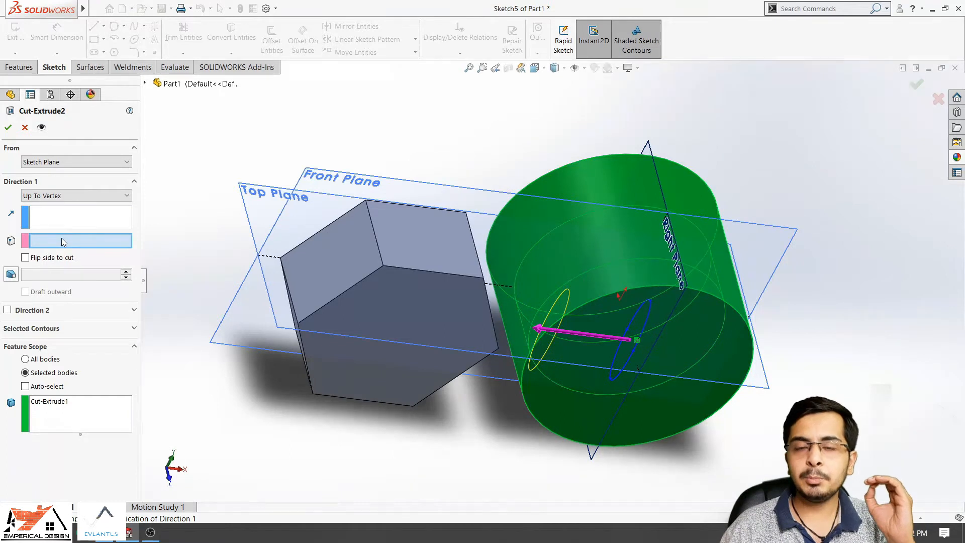
{"action": "left_click", "coordinate": [48, 242]}
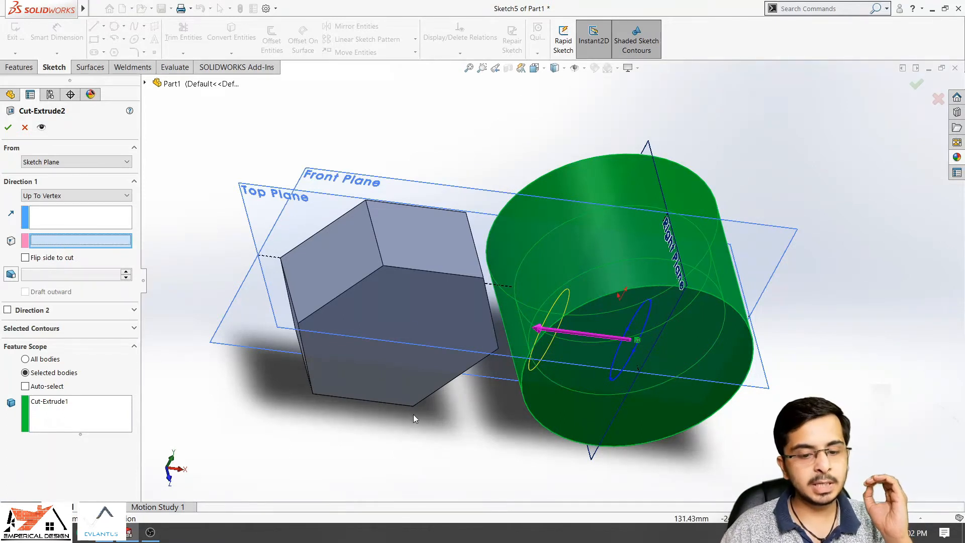
{"action": "middle_click_drag", "start_coordinate": [366, 330], "coordinate": [439, 269]}
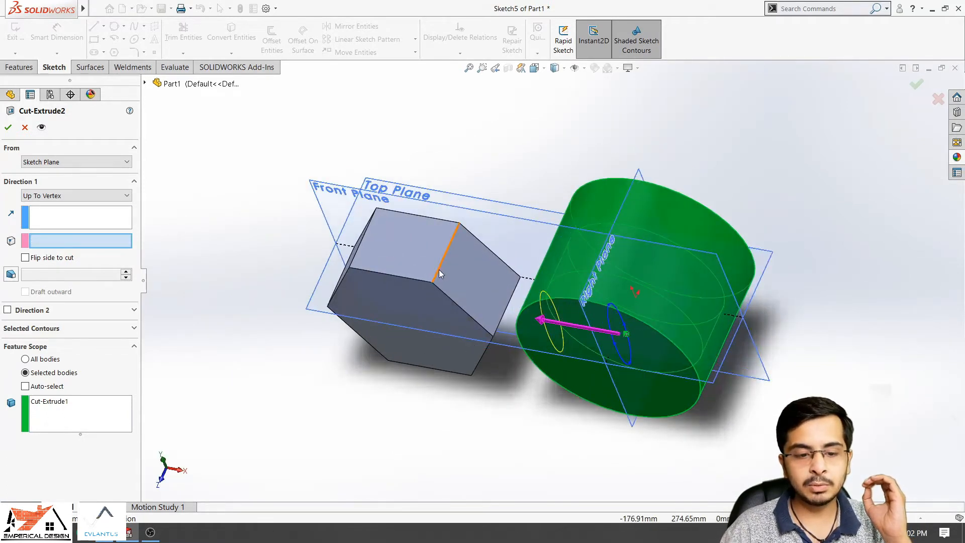
{"action": "left_click", "coordinate": [441, 262]}
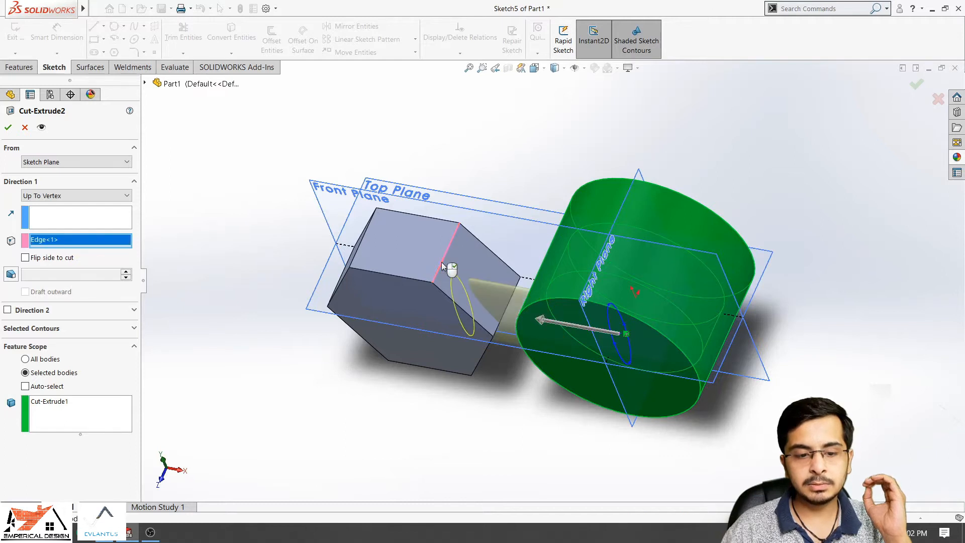
{"action": "middle_click_drag", "start_coordinate": [463, 346], "coordinate": [485, 272]}
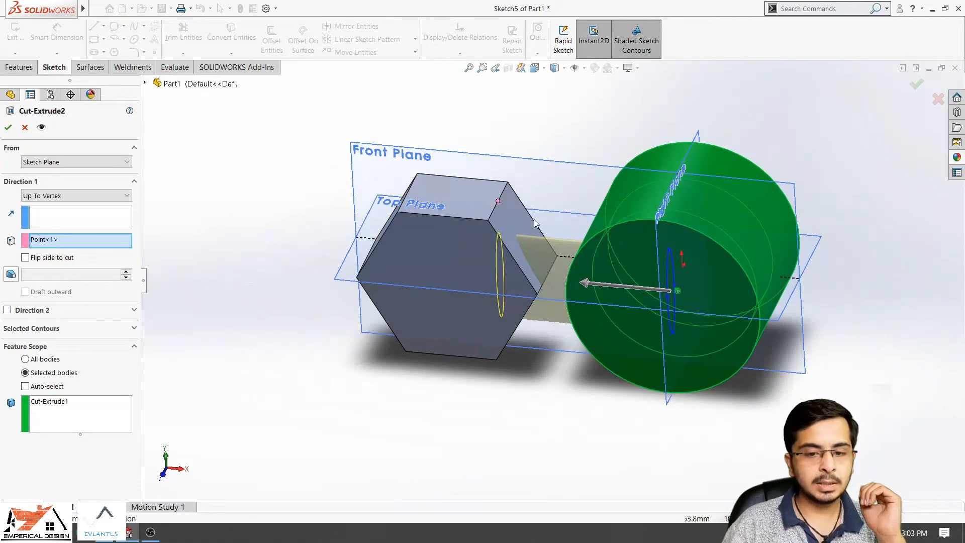
{"action": "scroll", "coordinate": [721, 133], "scroll_direction": "down", "scroll_amount": 1}
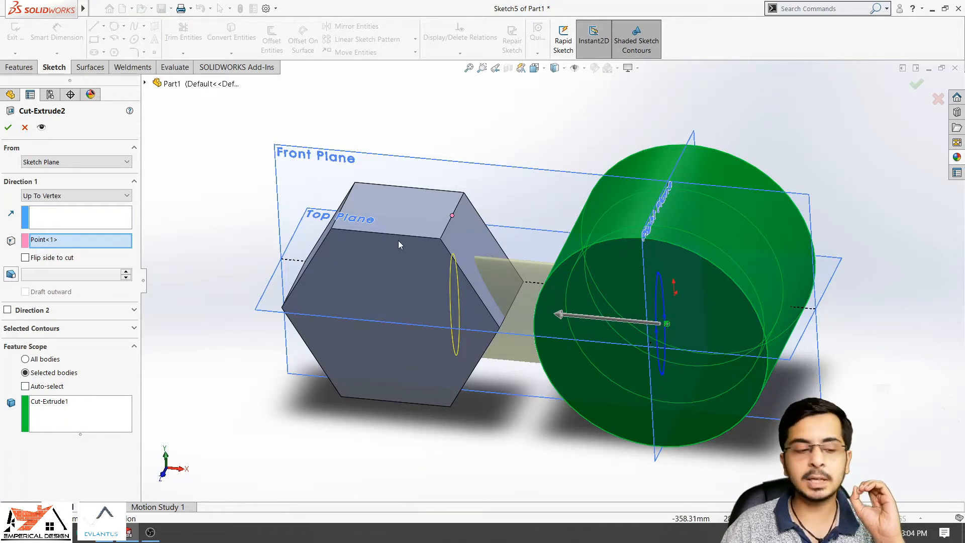
Step: Apply the Up To Vertex cut to all bodies and view the result from another angle
{"action": "left_click", "coordinate": [45, 360]}
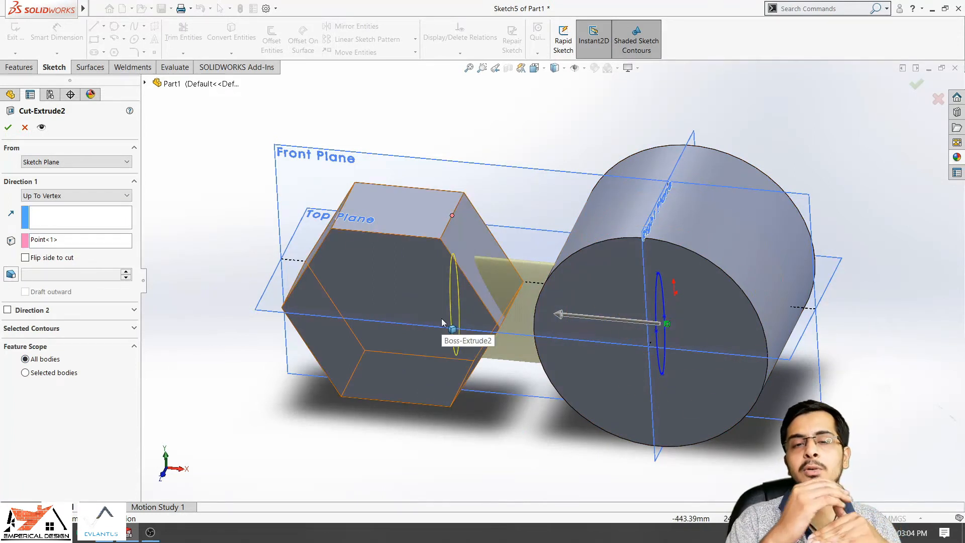
{"action": "left_click", "coordinate": [8, 127]}
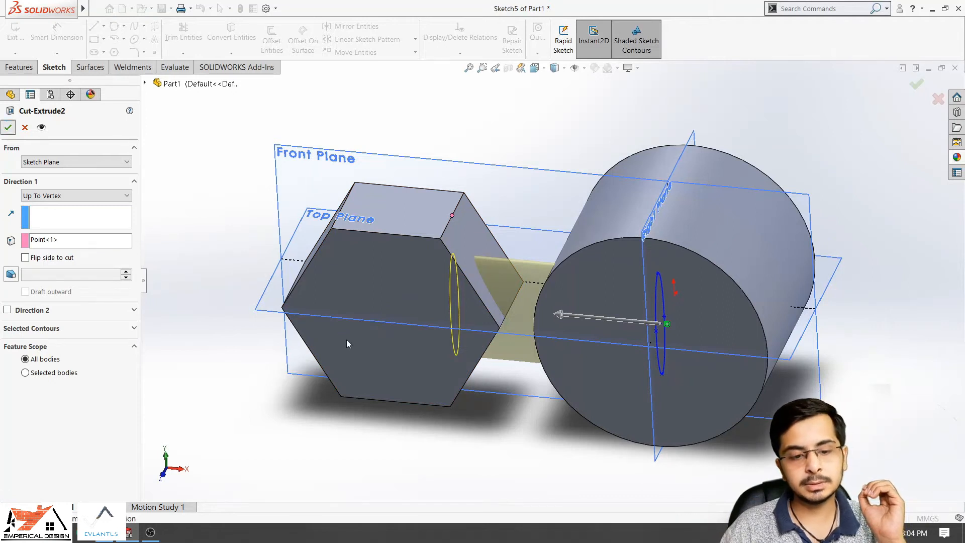
{"action": "scroll", "coordinate": [480, 306], "scroll_direction": "down", "scroll_amount": 4}
{"action": "mouse_move", "coordinate": [480, 307]}
{"action": "middle_mouse_down"}
{"action": "mouse_move", "coordinate": [454, 224]}
{"action": "mouse_move", "coordinate": [472, 254]}
{"action": "mouse_move", "coordinate": [499, 231]}
{"action": "middle_mouse_up"}
Step: Reopen the ellipse cut and limit its feature scope to the hexagonal body only
{"action": "left_click", "coordinate": [500, 232]}
{"action": "left_click", "coordinate": [545, 183]}
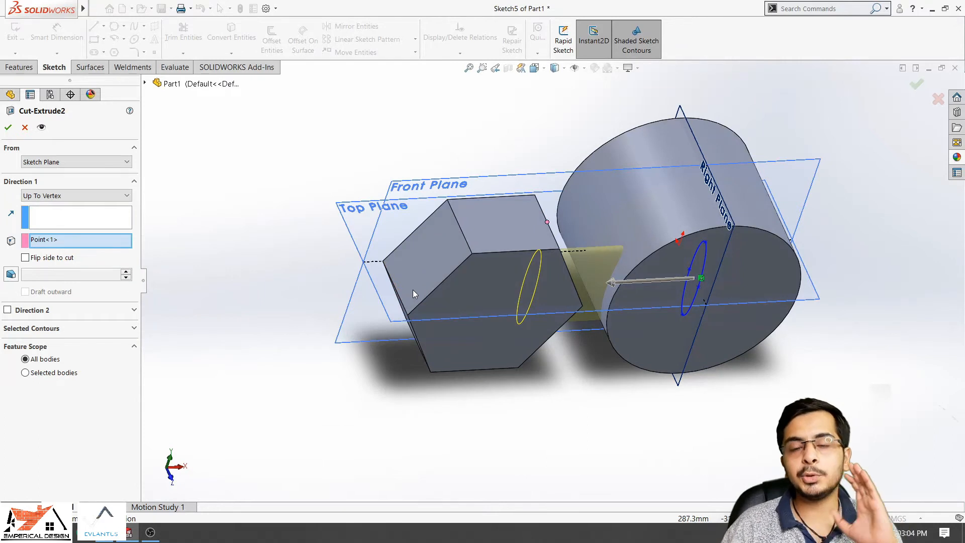
{"action": "left_click", "coordinate": [38, 373]}
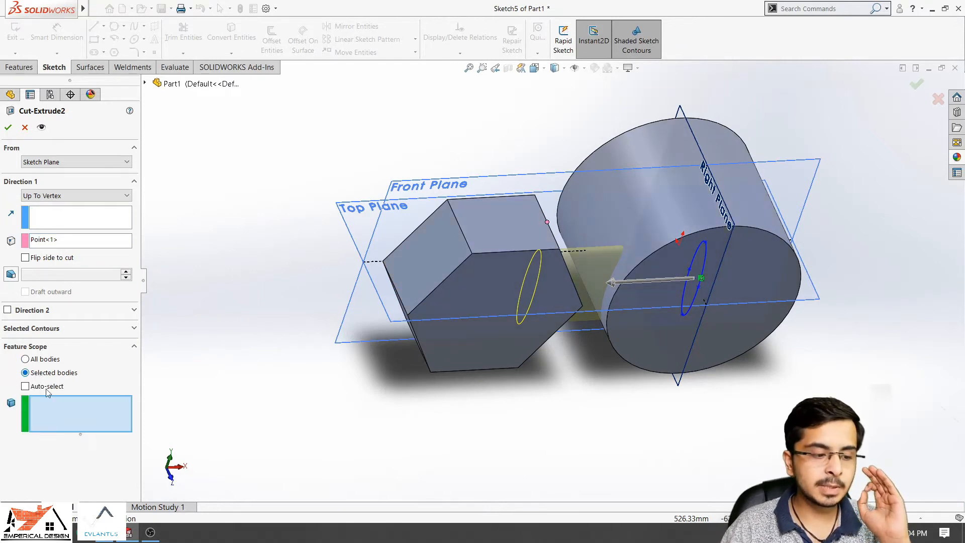
{"action": "left_click", "coordinate": [463, 284]}
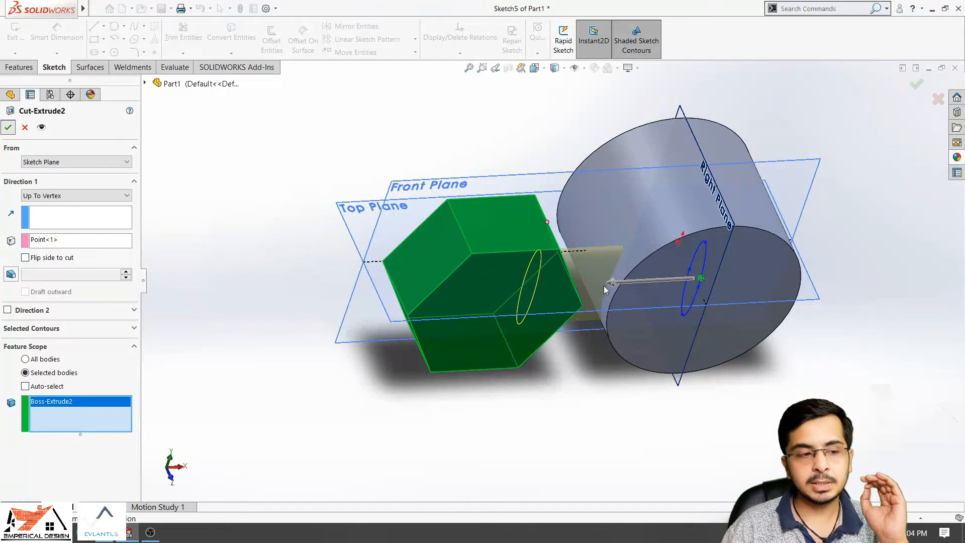
{"action": "key", "text": "Return"}
Step: Examine the hexagonal body's cut and the facing side of the cylinder from several angles
{"action": "scroll", "coordinate": [603, 285], "scroll_direction": "down", "scroll_amount": 4}
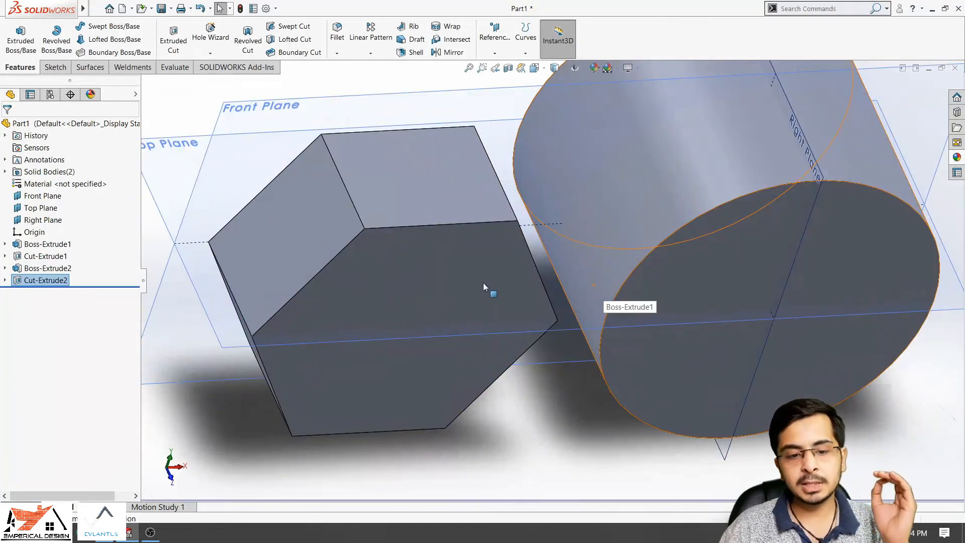
{"action": "middle_click_drag", "start_coordinate": [484, 283], "coordinate": [457, 285]}
{"action": "middle_click_drag", "start_coordinate": [594, 294], "coordinate": [616, 306]}
{"action": "scroll", "coordinate": [555, 279], "scroll_direction": "up", "scroll_amount": 3}
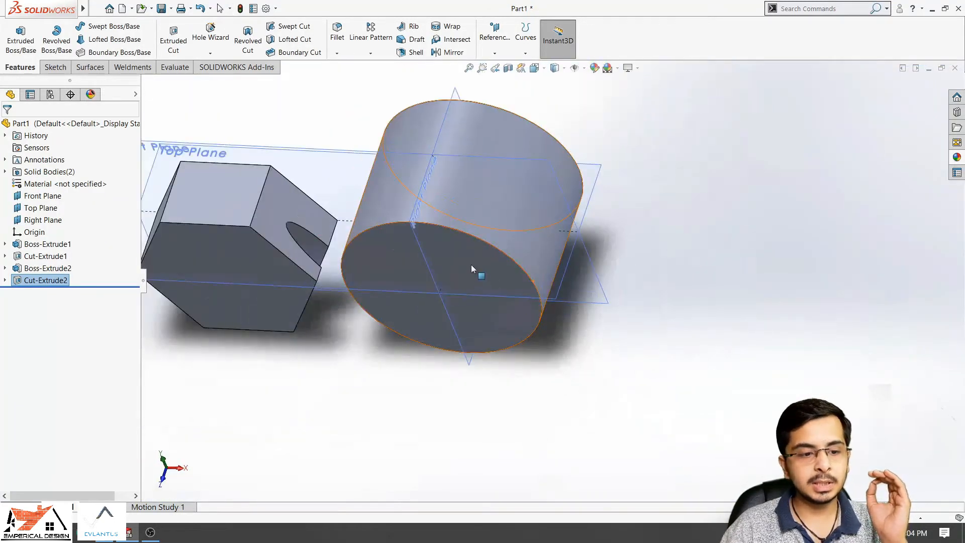
{"action": "scroll", "coordinate": [268, 195], "scroll_direction": "down", "scroll_amount": 2}
{"action": "left_click", "coordinate": [324, 258]}
{"action": "middle_click_drag", "start_coordinate": [405, 284], "coordinate": [466, 269]}
{"action": "left_click", "coordinate": [467, 267]}
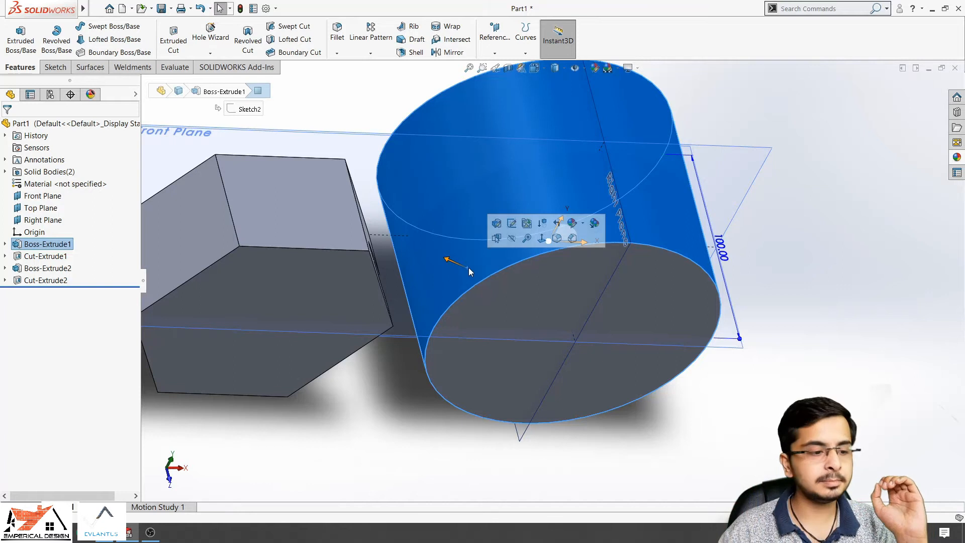
Step: Edit the ellipse cut to end Up To Surface at the cylinder's curved face, with the feature scope set to All bodies
{"action": "left_click", "coordinate": [63, 280]}
{"action": "left_click", "coordinate": [69, 248]}
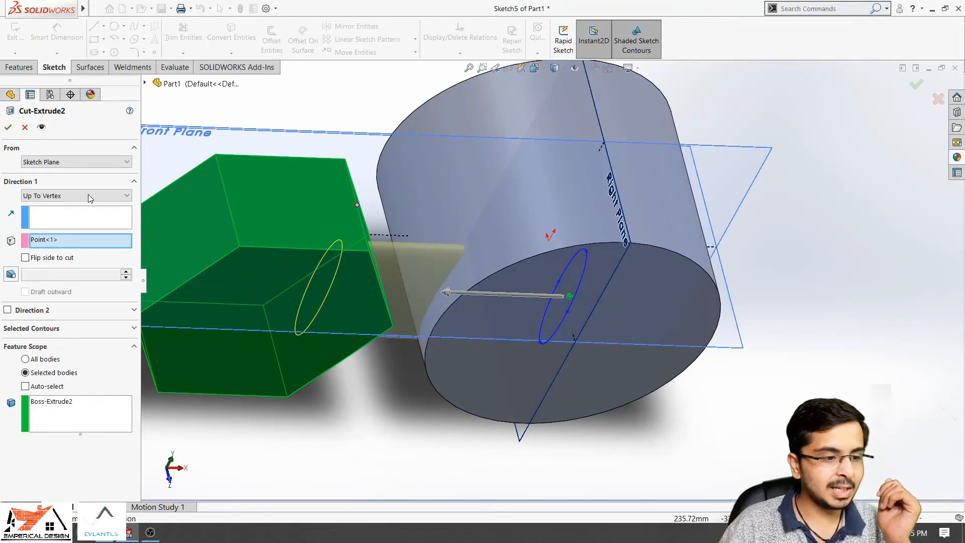
{"action": "left_click", "coordinate": [89, 196]}
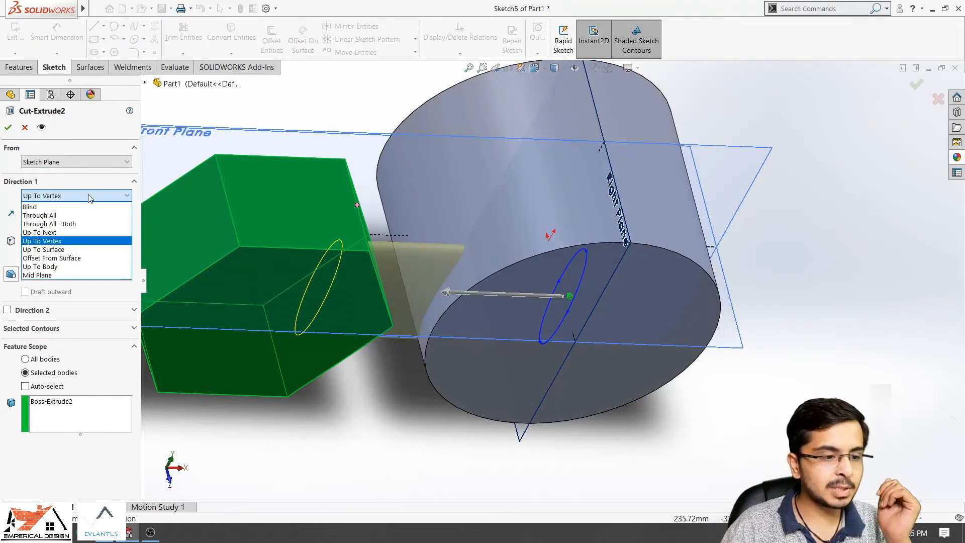
{"action": "left_click", "coordinate": [83, 250]}
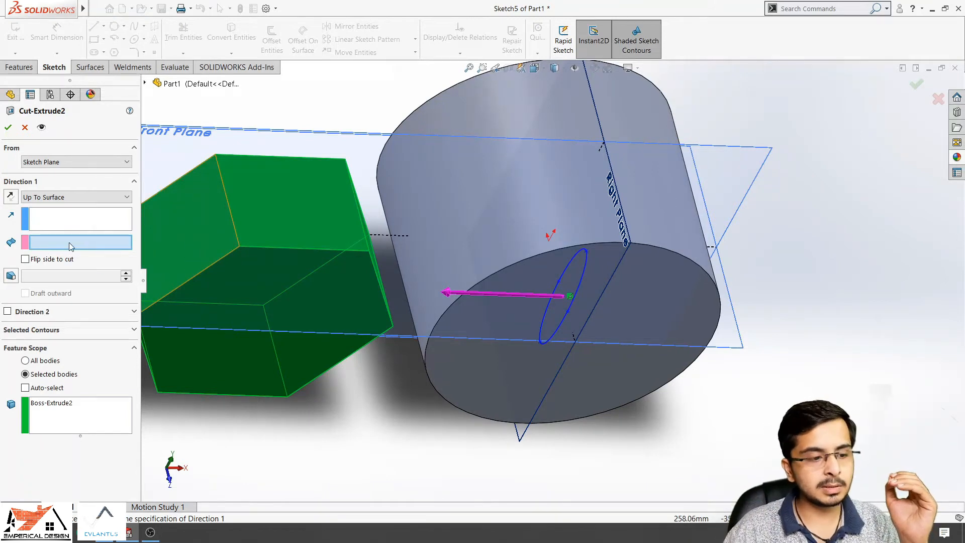
{"action": "left_click", "coordinate": [461, 234]}
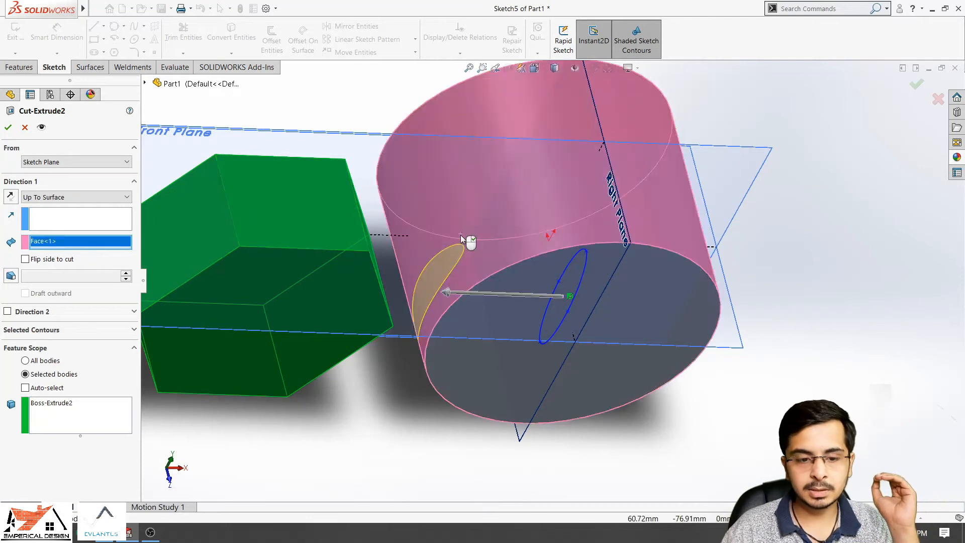
{"action": "middle_click_drag", "start_coordinate": [448, 274], "coordinate": [474, 226]}
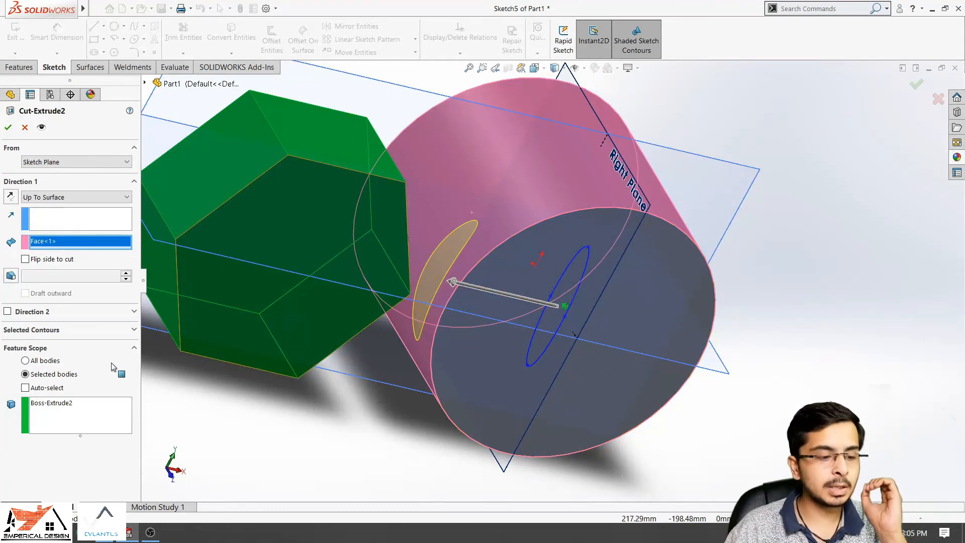
{"action": "left_click", "coordinate": [25, 360]}
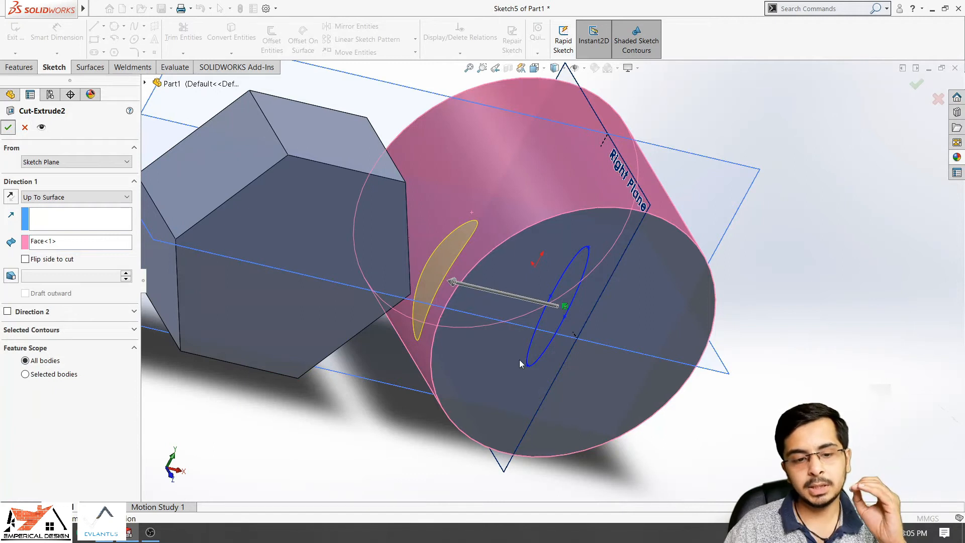
{"action": "key", "text": "Return"}
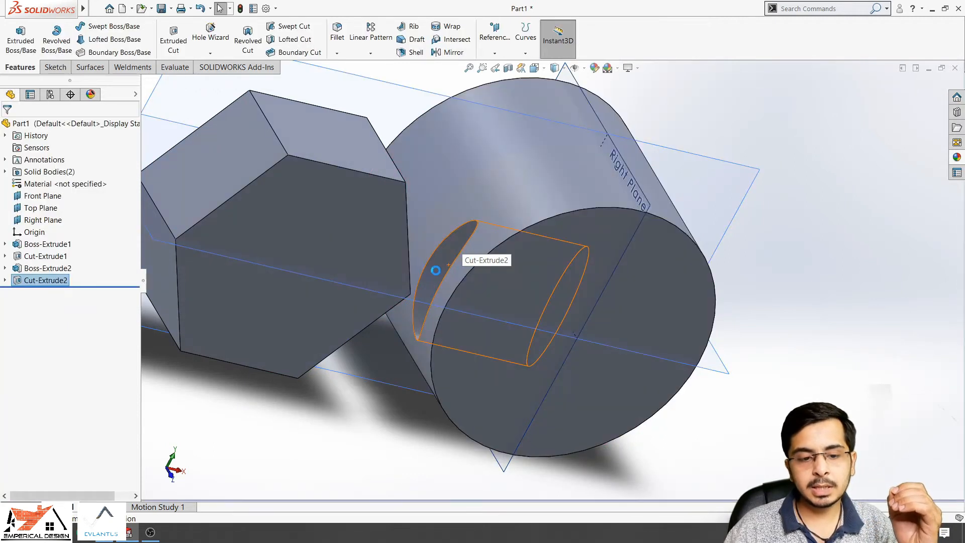
{"action": "left_click", "coordinate": [473, 239]}
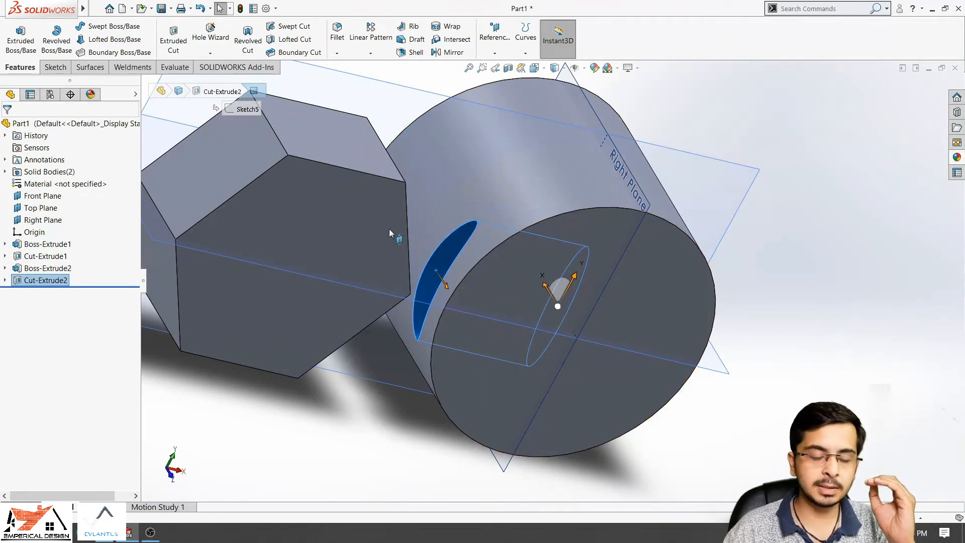
Step: On the Top Plane, sketch a wavy five-point spline across the hexagonal body's far side, spanning about 180 mm
{"action": "scroll", "coordinate": [382, 185], "scroll_direction": "up", "scroll_amount": 4}
{"action": "middle_click_drag", "start_coordinate": [314, 232], "coordinate": [306, 237]}
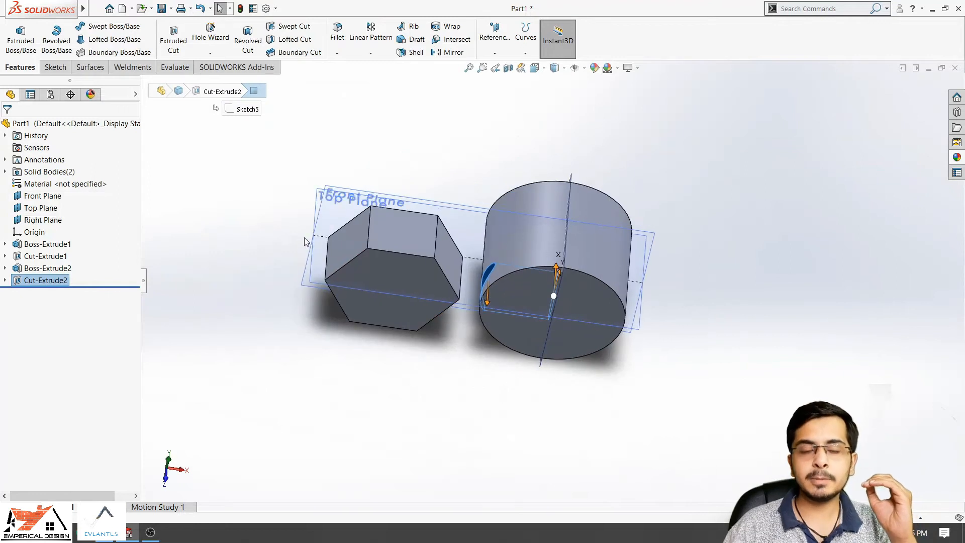
{"action": "left_click", "coordinate": [319, 199]}
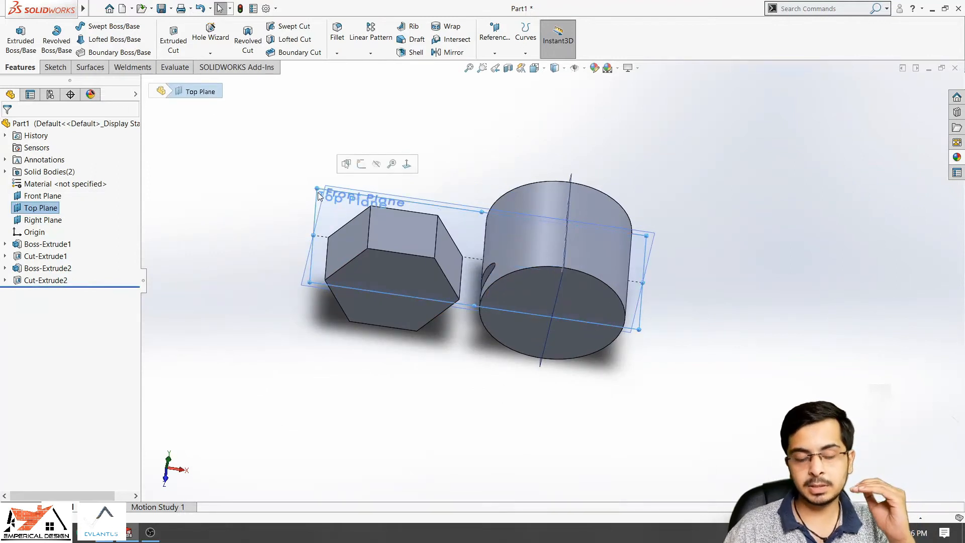
{"action": "left_click", "coordinate": [360, 164]}
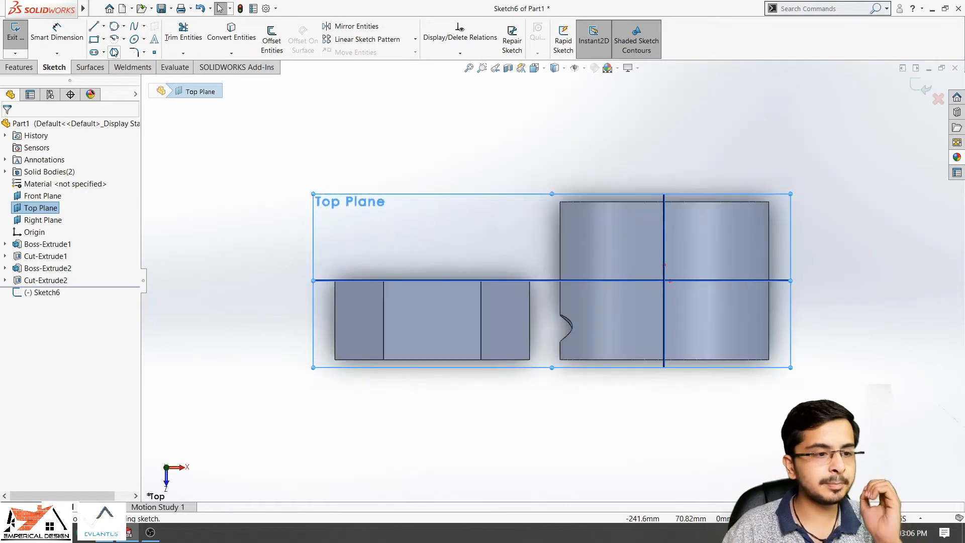
{"action": "left_click", "coordinate": [133, 26]}
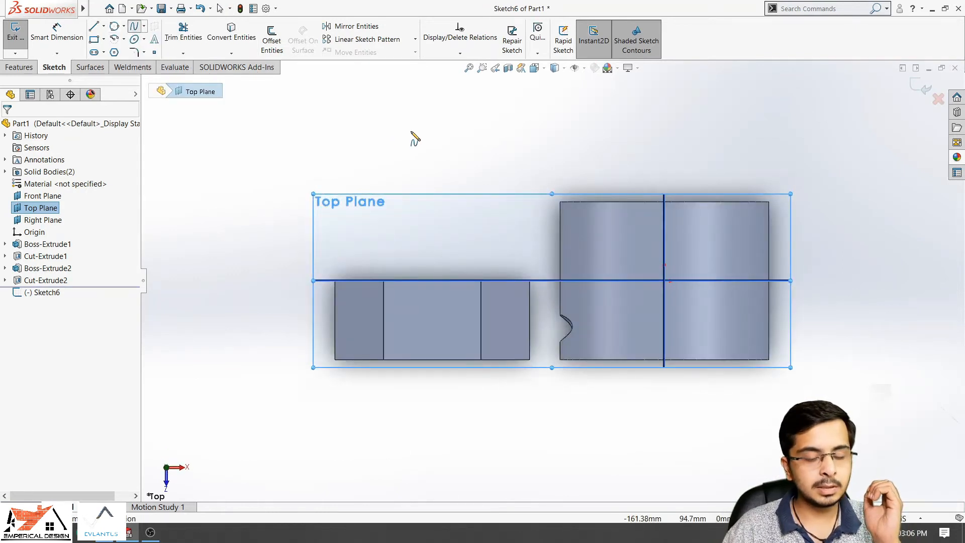
{"action": "left_click", "coordinate": [353, 205]}
{"action": "left_click", "coordinate": [394, 253]}
{"action": "left_click", "coordinate": [359, 323]}
{"action": "left_click", "coordinate": [365, 418]}
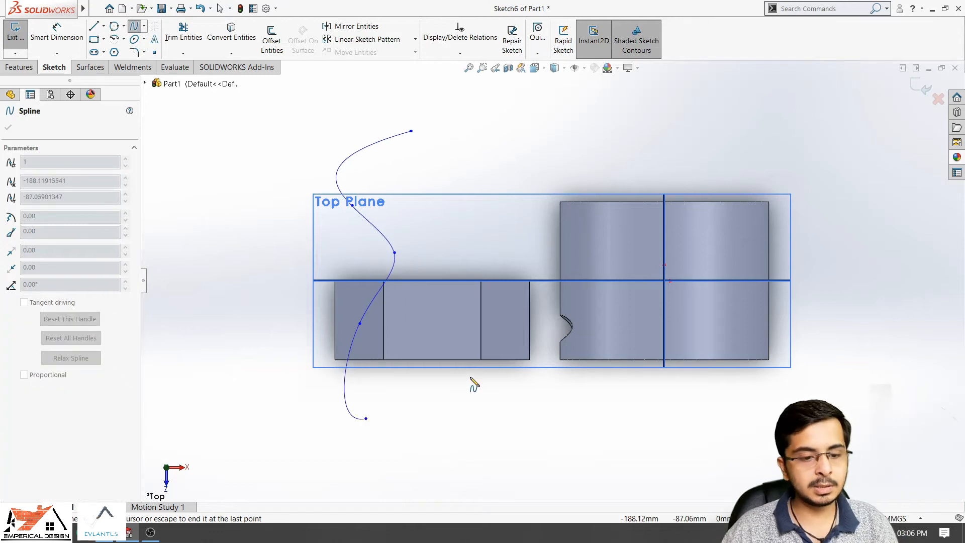
{"action": "key", "text": "Escape"}
Step: Extrude the spline as a surface with the end condition Mid Plane and a depth of 100 mm
{"action": "left_click", "coordinate": [90, 67]}
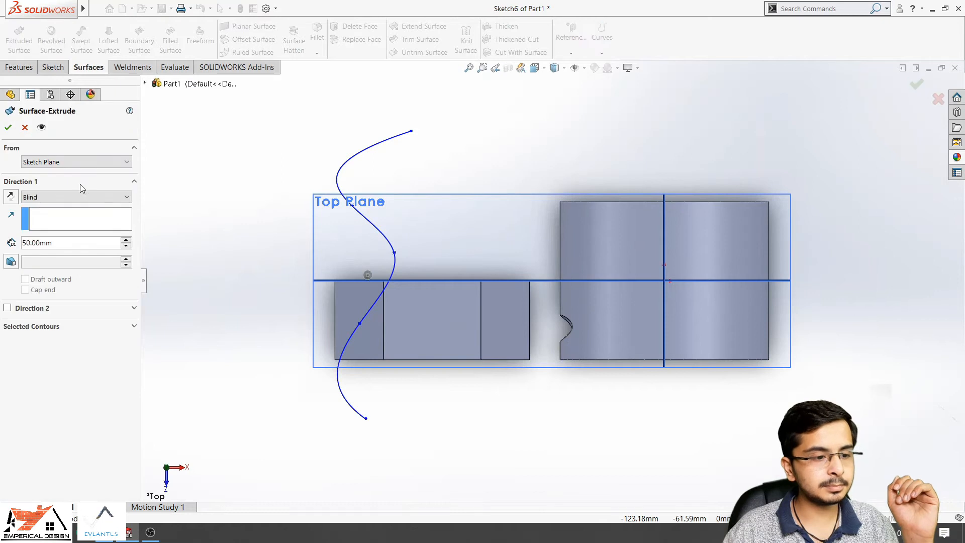
{"action": "left_click", "coordinate": [75, 197]}
{"action": "left_click", "coordinate": [50, 268]}
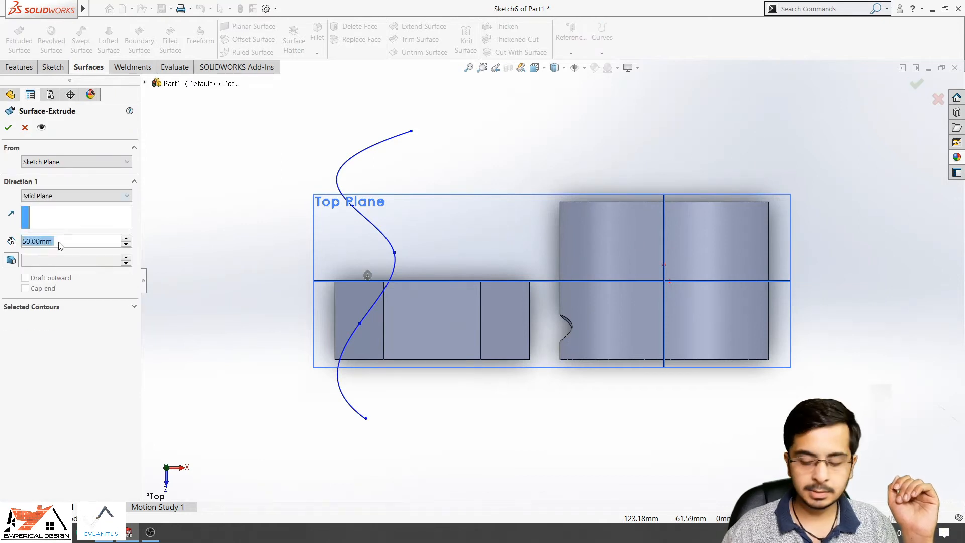
{"action": "type", "text": "1000"}
{"action": "key", "text": "BackSpace"}
{"action": "key", "text": "Return"}
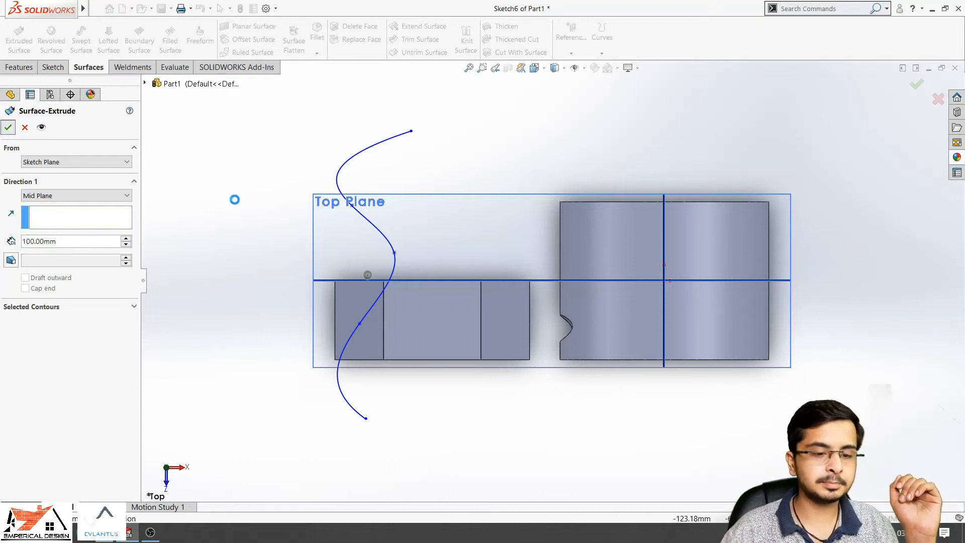
{"action": "middle_click_drag", "start_coordinate": [462, 279], "coordinate": [430, 144]}
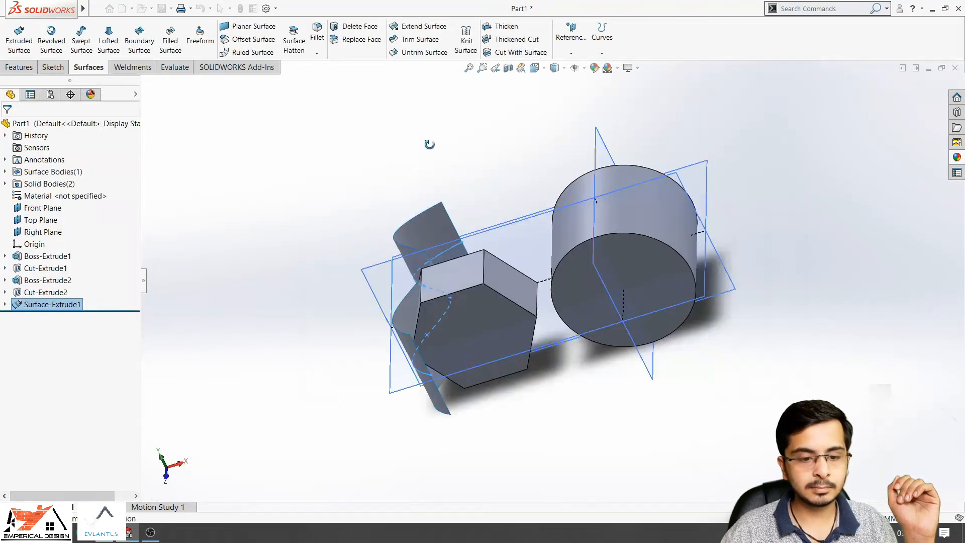
Step: Reorder the extruded surface ahead of the ellipse cut in the feature tree
{"action": "middle_click_drag", "start_coordinate": [477, 243], "coordinate": [406, 224]}
{"action": "left_click", "coordinate": [409, 224]}
{"action": "middle_click_drag", "start_coordinate": [468, 346], "coordinate": [506, 378]}
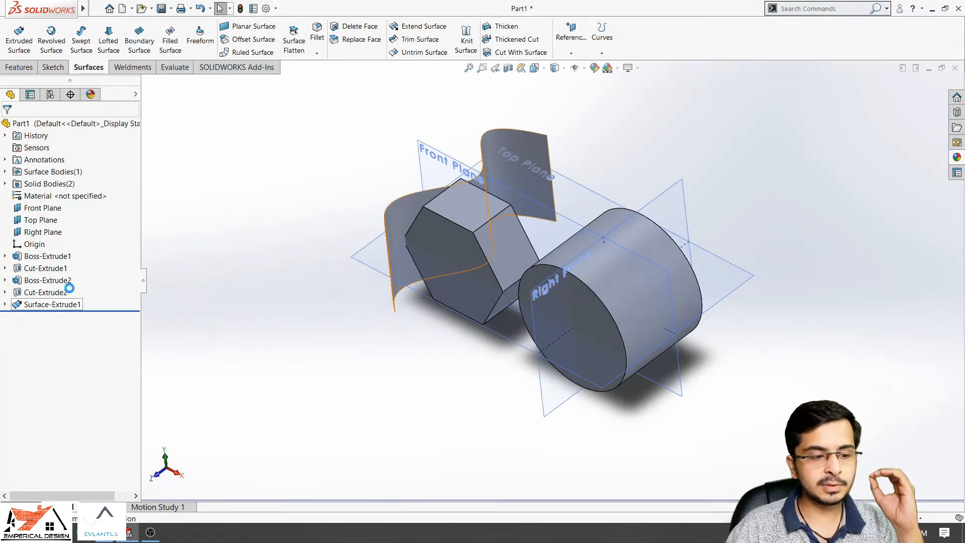
{"action": "left_click_drag", "start_coordinate": [69, 280], "coordinate": [69, 282]}
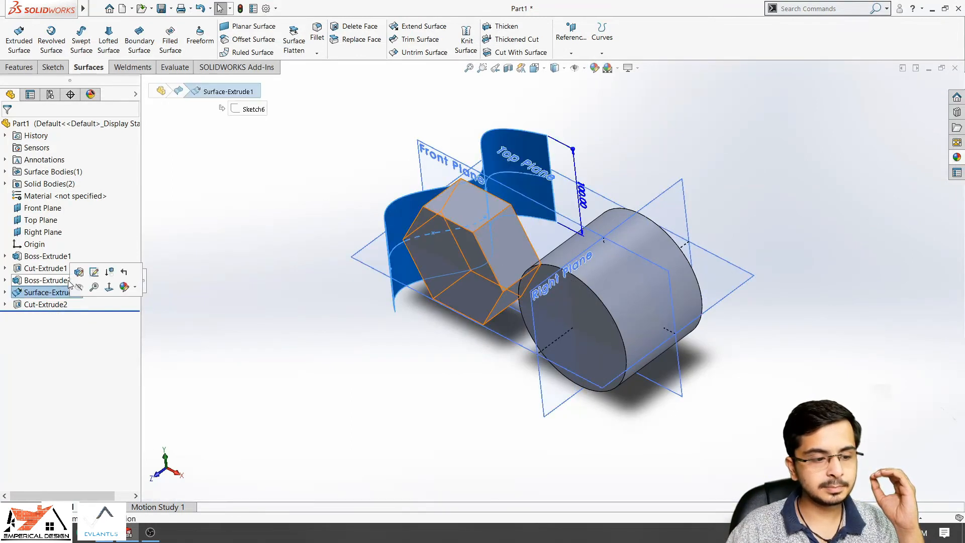
Step: Edit the ellipse cut's Up To Surface end condition, replacing the cylinder face with the wavy extruded surface
{"action": "left_click", "coordinate": [40, 304]}
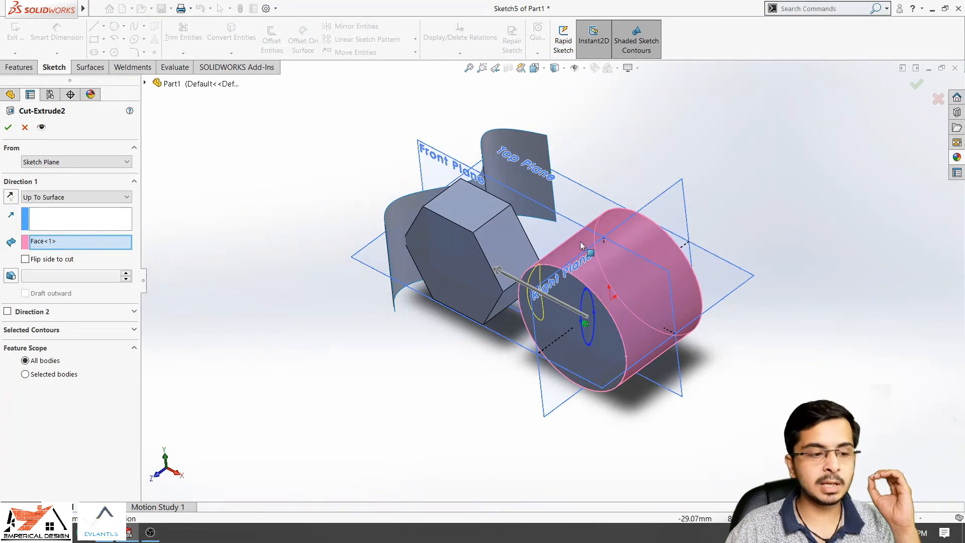
{"action": "right_click", "coordinate": [92, 241]}
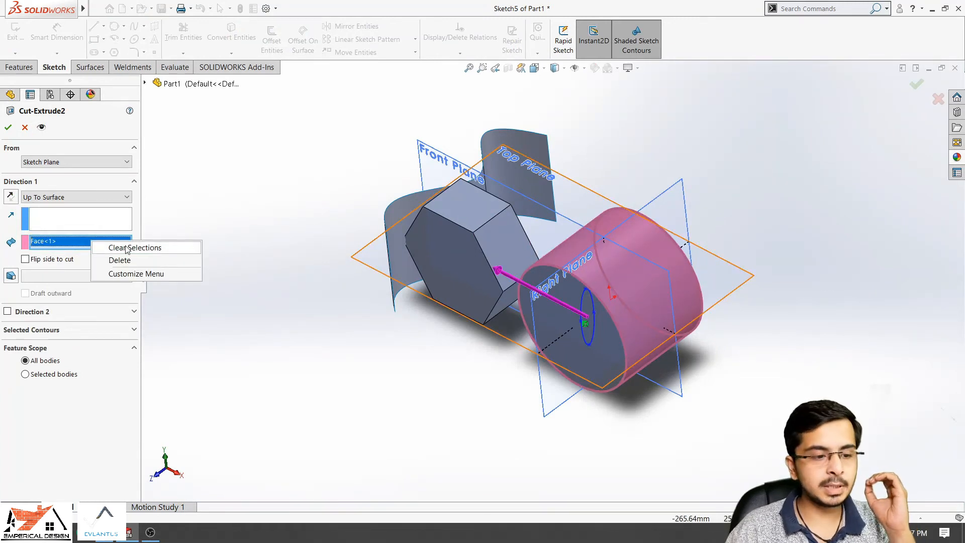
{"action": "left_click", "coordinate": [126, 248]}
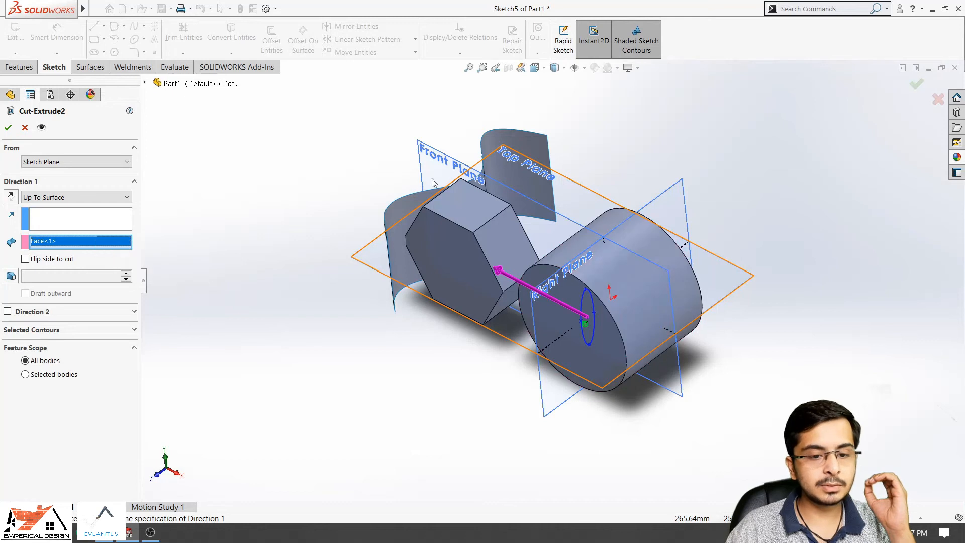
{"action": "left_click", "coordinate": [515, 158]}
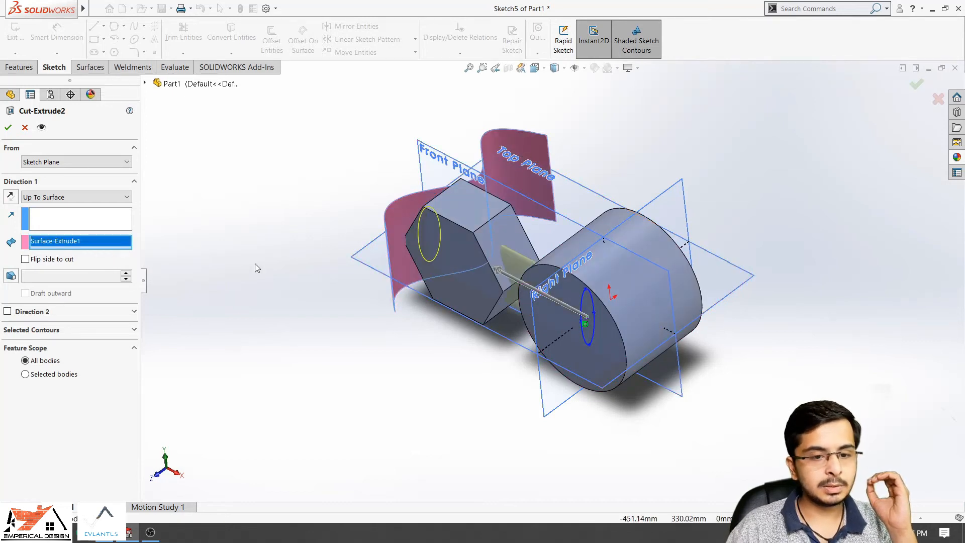
{"action": "middle_click_drag", "start_coordinate": [382, 255], "coordinate": [413, 311]}
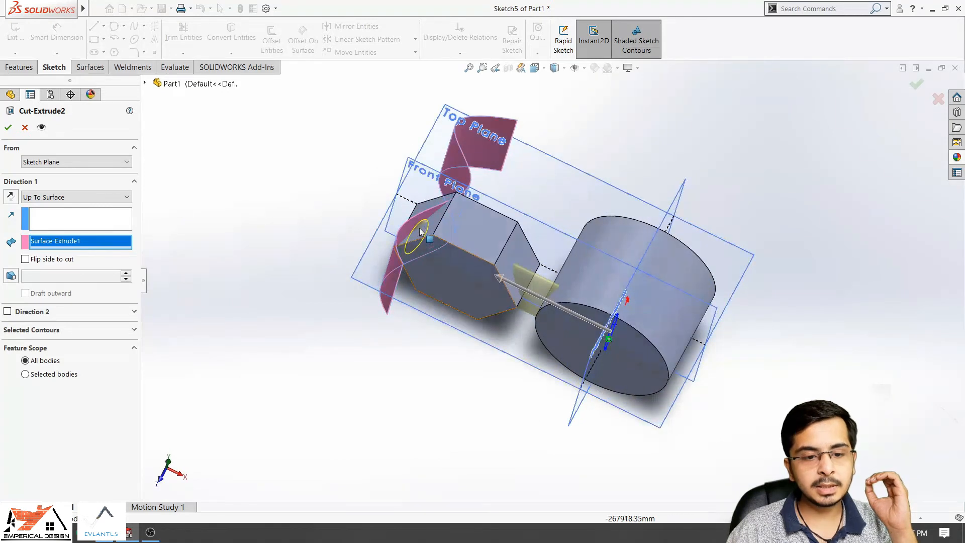
{"action": "scroll", "coordinate": [421, 232], "scroll_direction": "down", "scroll_amount": 2}
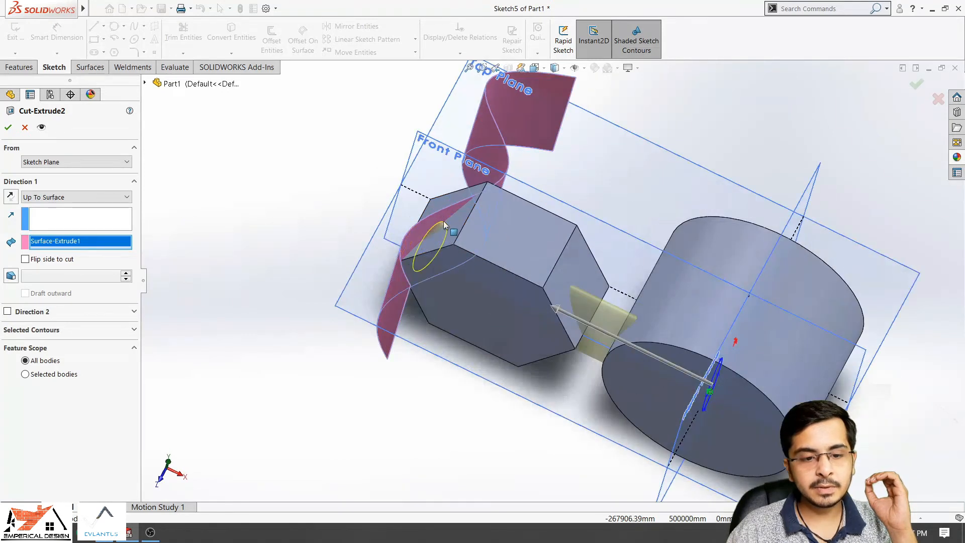
{"action": "left_click", "coordinate": [10, 128]}
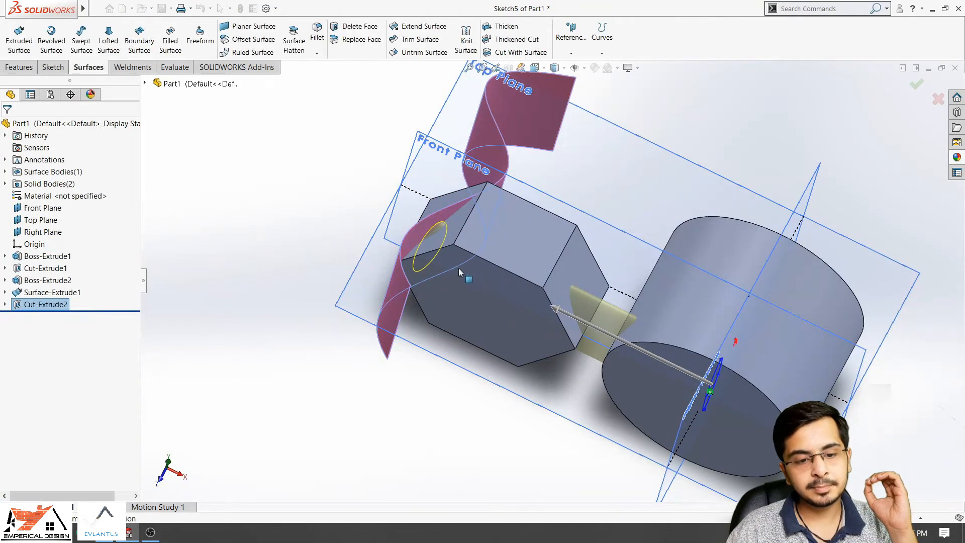
{"action": "scroll", "coordinate": [458, 268], "scroll_direction": "down", "scroll_amount": 3}
{"action": "scroll", "coordinate": [456, 245], "scroll_direction": "down", "scroll_amount": 3}
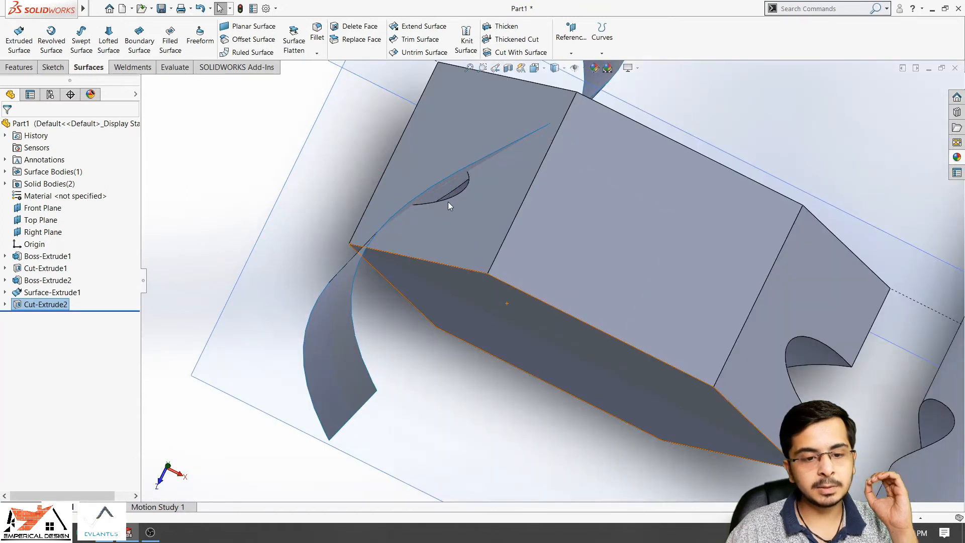
Step: Edit the ellipse cut to use the Offset From Surface end condition from the wavy surface, with Translate surface enabled
{"action": "right_click", "coordinate": [52, 306]}
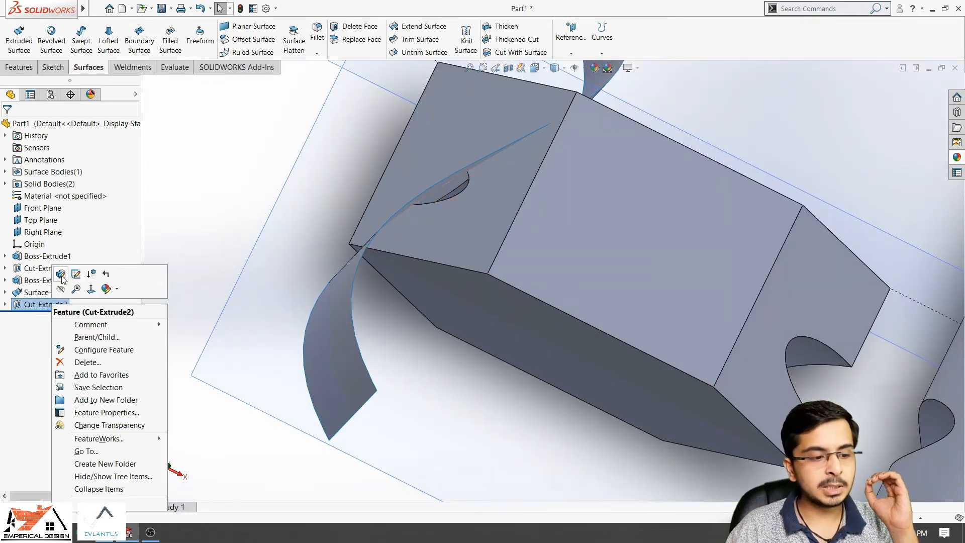
{"action": "left_click", "coordinate": [62, 273]}
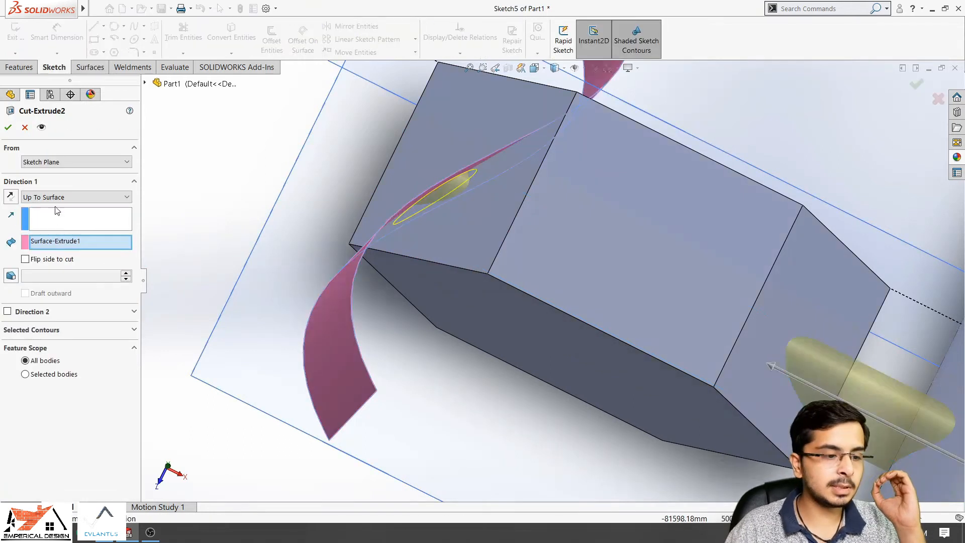
{"action": "left_click", "coordinate": [60, 197]}
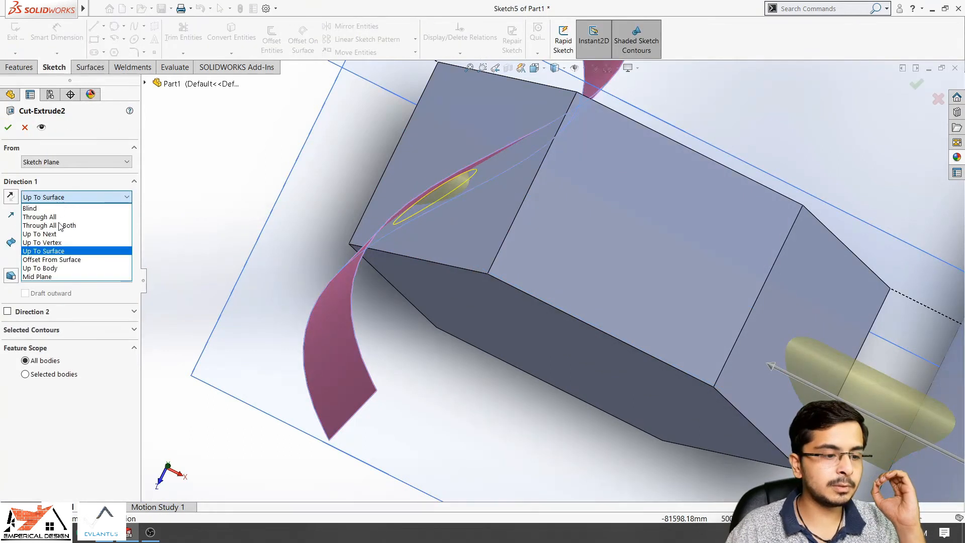
{"action": "left_click", "coordinate": [58, 260]}
{"action": "scroll", "coordinate": [324, 252], "scroll_direction": "up", "scroll_amount": 4}
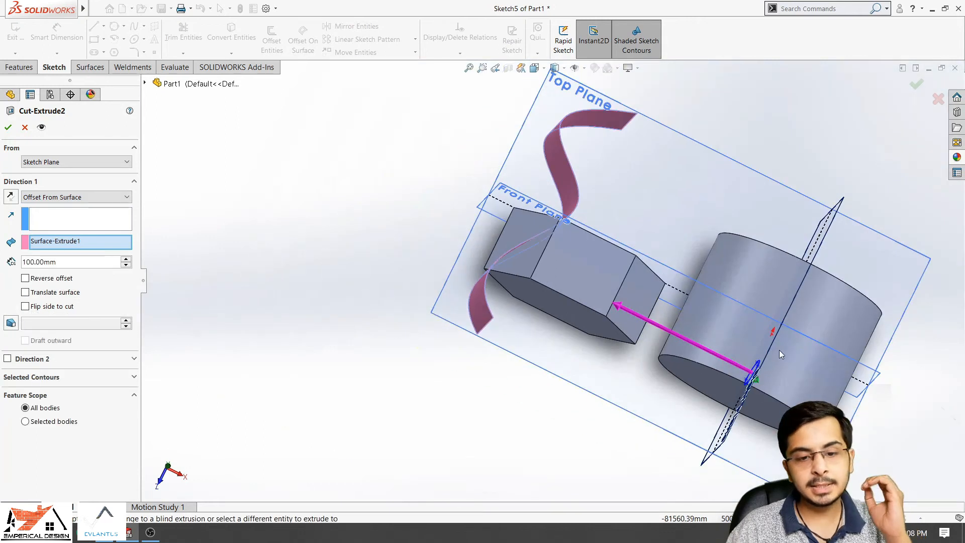
{"action": "middle_click_drag", "start_coordinate": [773, 353], "coordinate": [771, 366]}
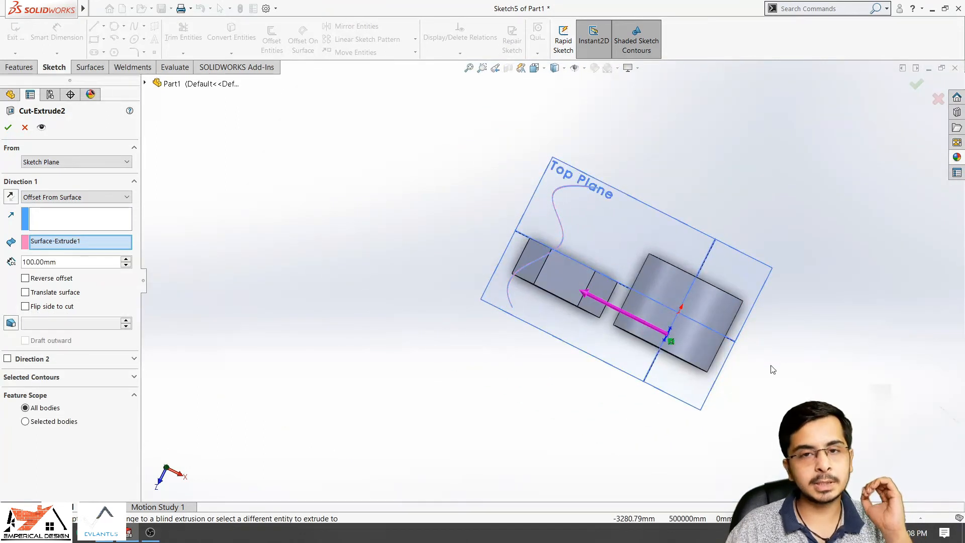
{"action": "scroll", "coordinate": [677, 296], "scroll_direction": "down", "scroll_amount": 5}
{"action": "scroll", "coordinate": [390, 155], "scroll_direction": "down", "scroll_amount": 3}
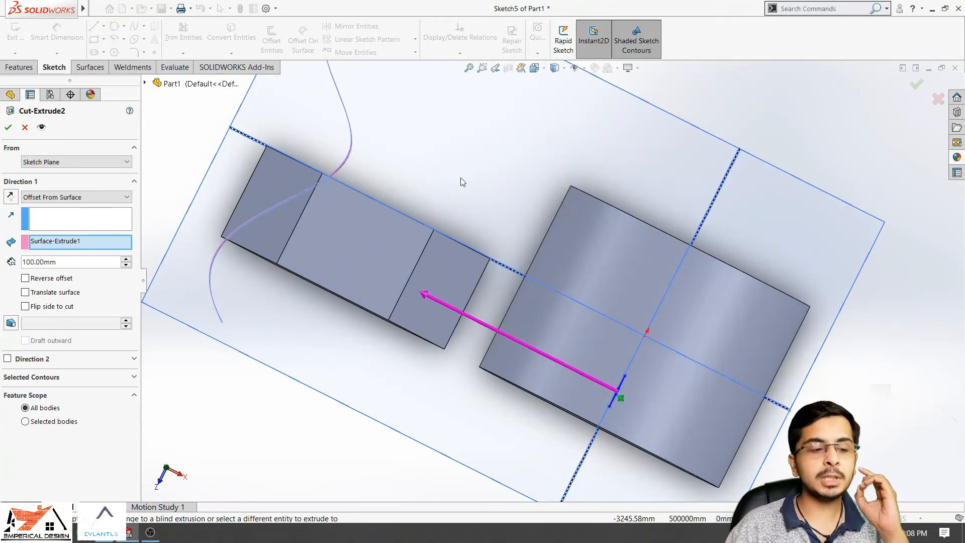
{"action": "left_click", "coordinate": [73, 293]}
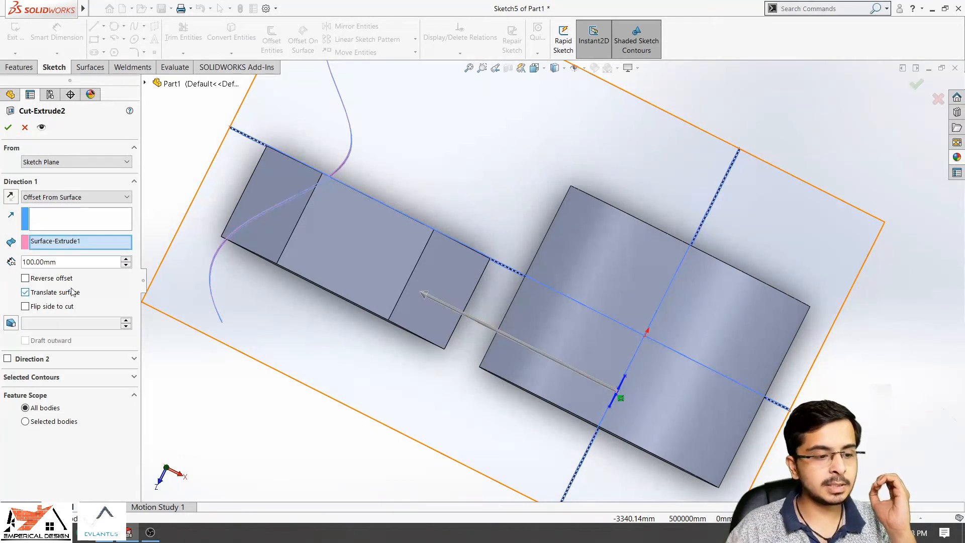
{"action": "scroll", "coordinate": [467, 319], "scroll_direction": "down", "scroll_amount": 2}
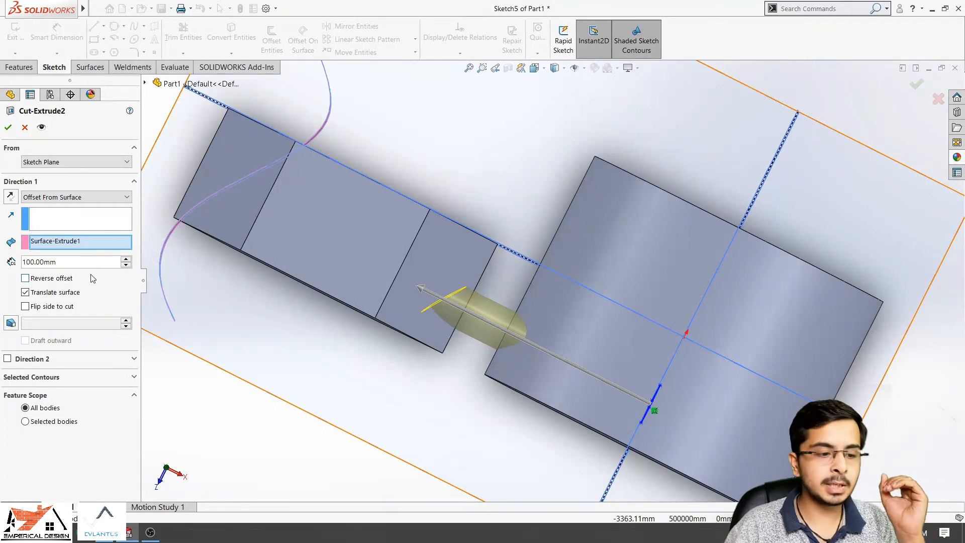
Step: Set the ellipse cut's offset from the wavy surface to 10 mm and apply the feature
{"action": "left_click", "coordinate": [126, 265]}
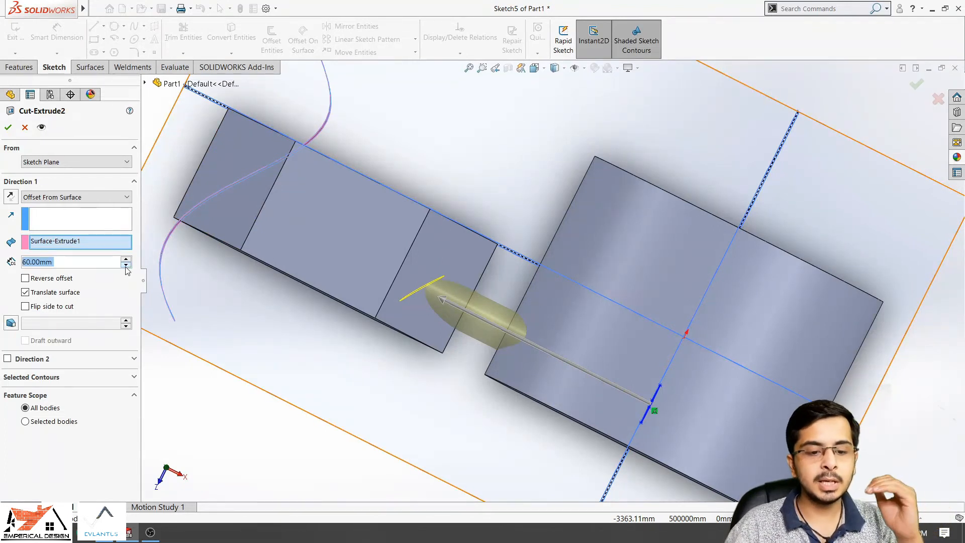
{"action": "left_click", "coordinate": [126, 264]}
{"action": "left_click", "coordinate": [125, 265]}
{"action": "left_click", "coordinate": [126, 265]}
{"action": "left_click", "coordinate": [125, 265]}
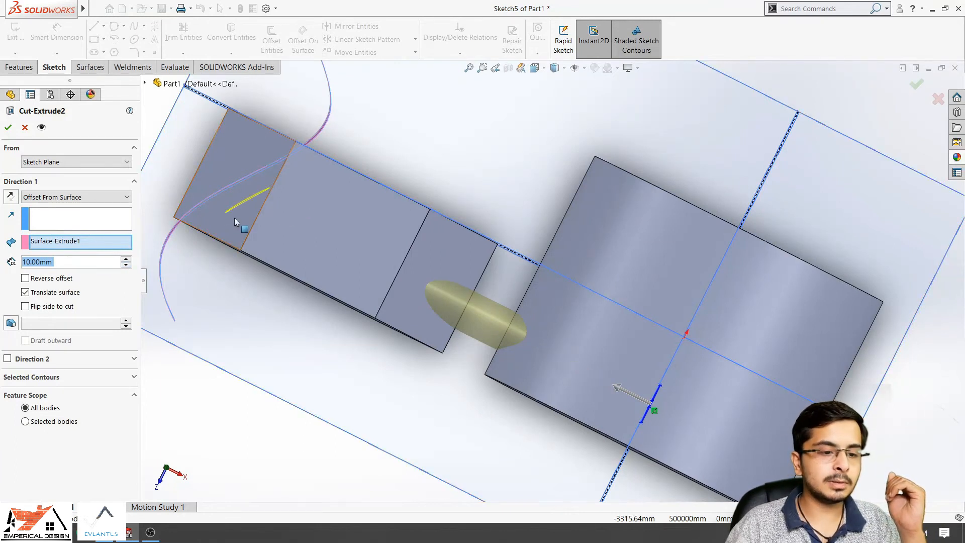
{"action": "scroll", "coordinate": [255, 195], "scroll_direction": "down", "scroll_amount": 5}
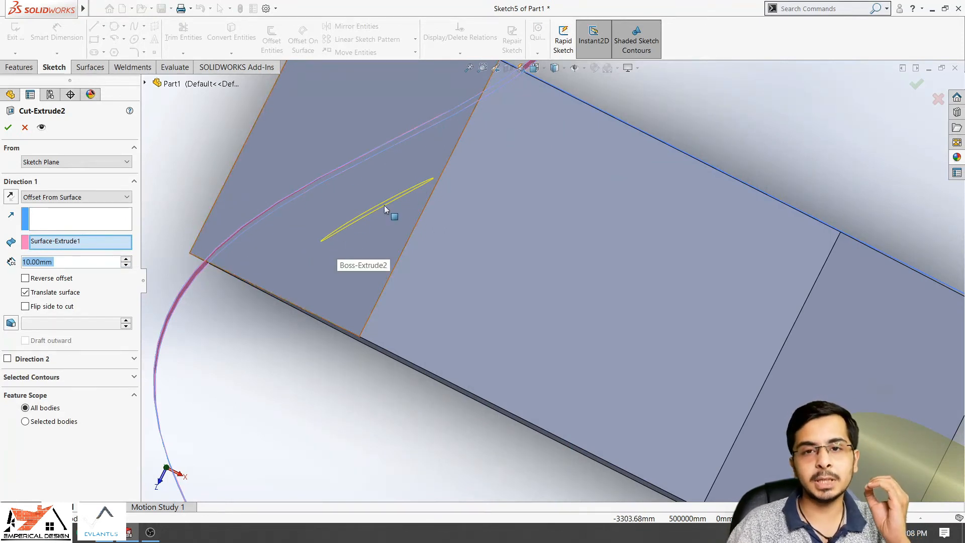
{"action": "left_click", "coordinate": [9, 128]}
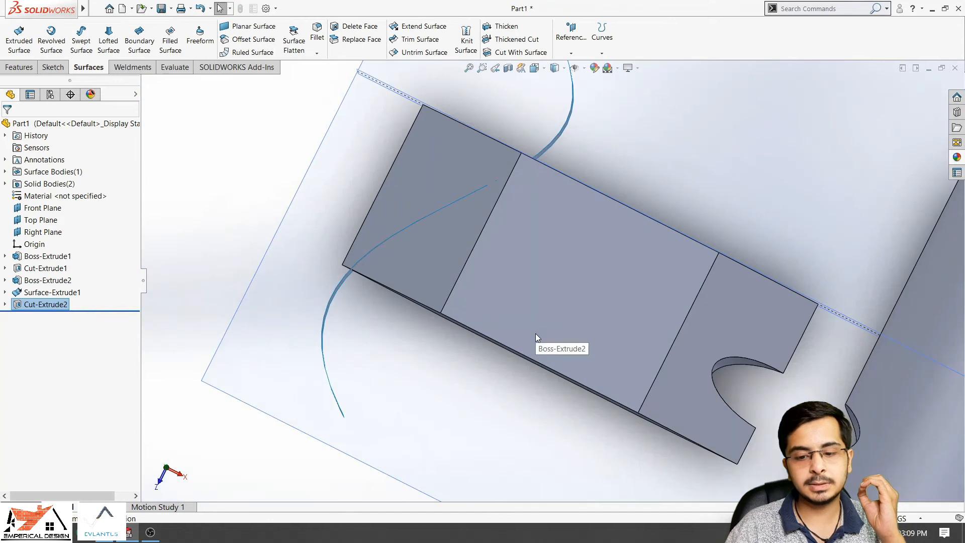
Step: Examine the cut in the hexagonal body and its offset from the wavy surface from several angles
{"action": "middle_click_drag", "start_coordinate": [474, 263], "coordinate": [472, 286]}
{"action": "left_click", "coordinate": [682, 343]}
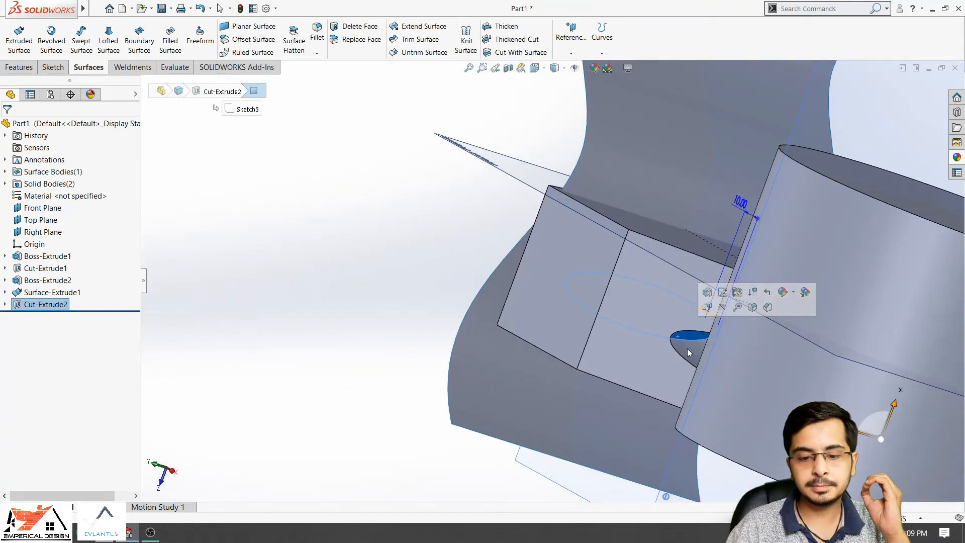
{"action": "middle_click_drag", "start_coordinate": [602, 348], "coordinate": [624, 379]}
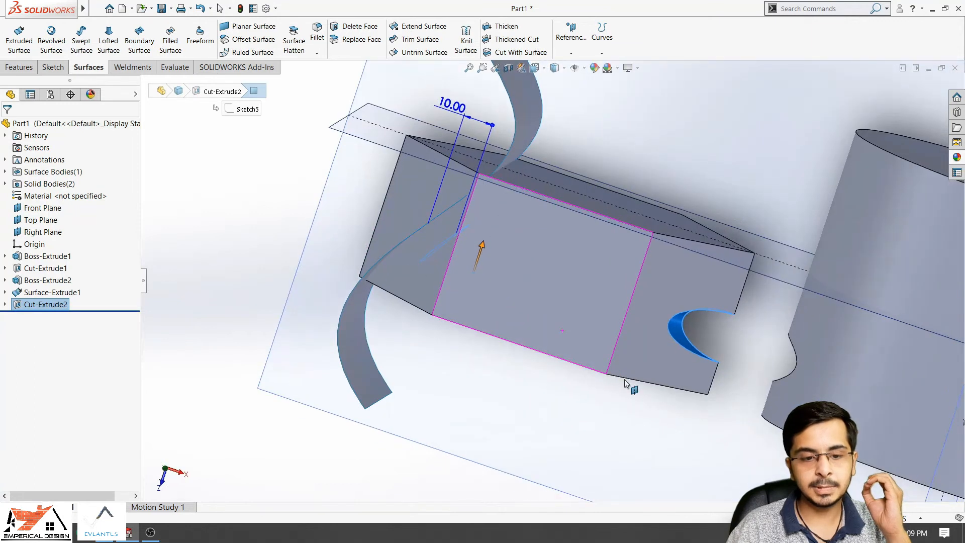
{"action": "scroll", "coordinate": [439, 234], "scroll_direction": "down", "scroll_amount": 5}
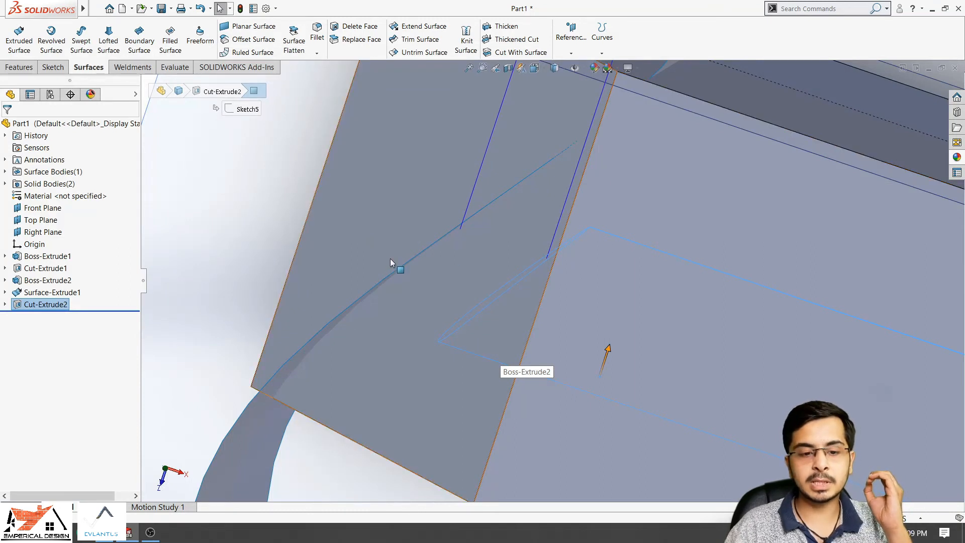
{"action": "scroll", "coordinate": [440, 256], "scroll_direction": "up", "scroll_amount": 3}
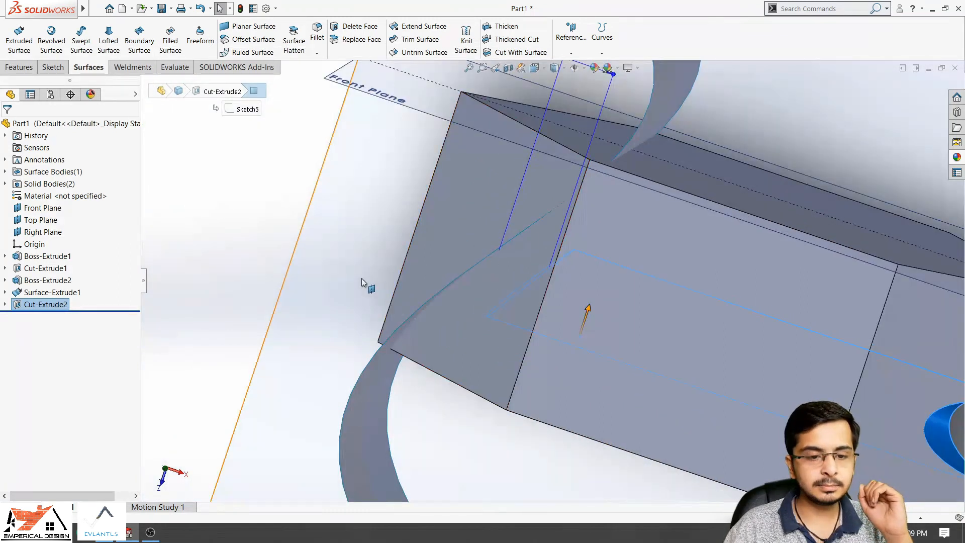
{"action": "left_click", "coordinate": [322, 274]}
{"action": "left_click", "coordinate": [258, 266]}
{"action": "scroll", "coordinate": [496, 306], "scroll_direction": "up", "scroll_amount": 3}
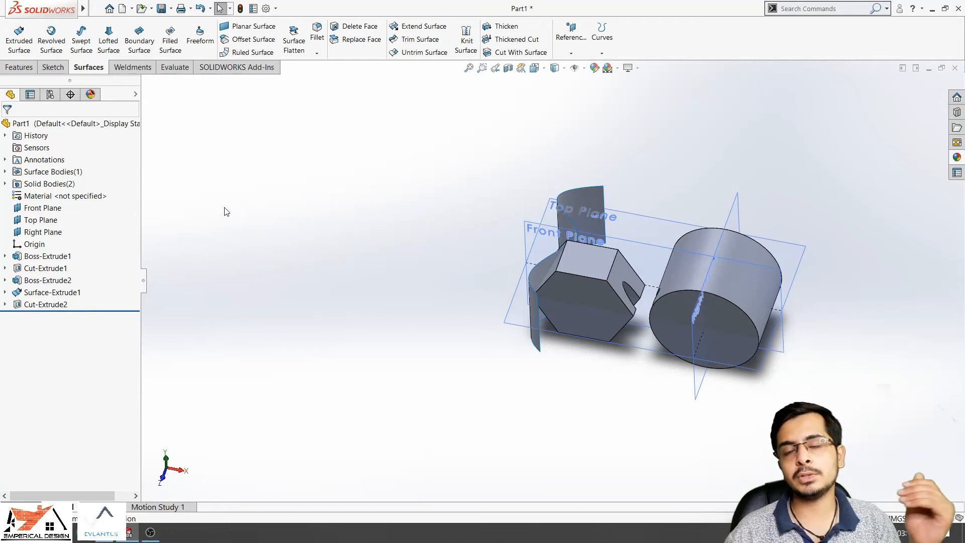
Step: Thicken the wavy extruded surface by 10 mm as a separate body, with Merge result turned off
{"action": "left_click", "coordinate": [530, 204]}
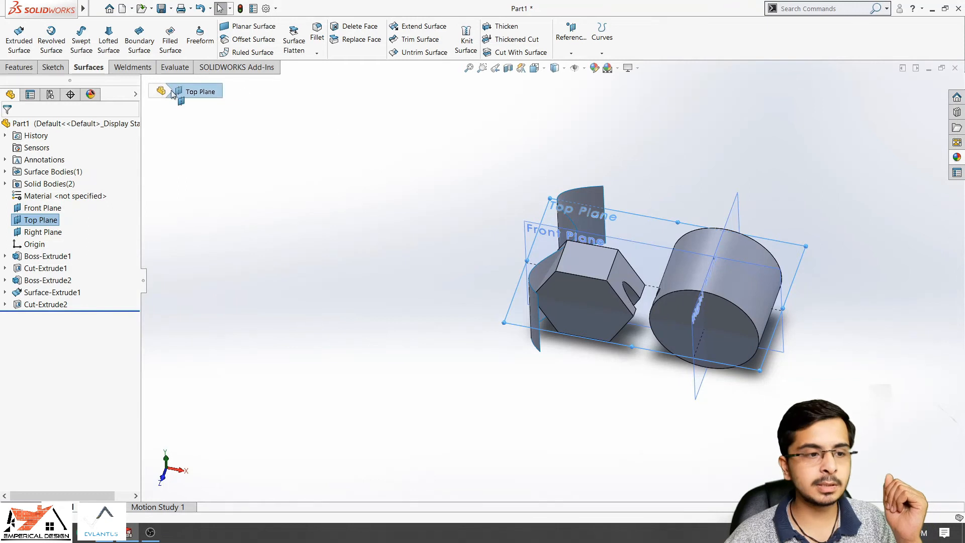
{"action": "left_click", "coordinate": [495, 31]}
{"action": "left_click", "coordinate": [595, 197]}
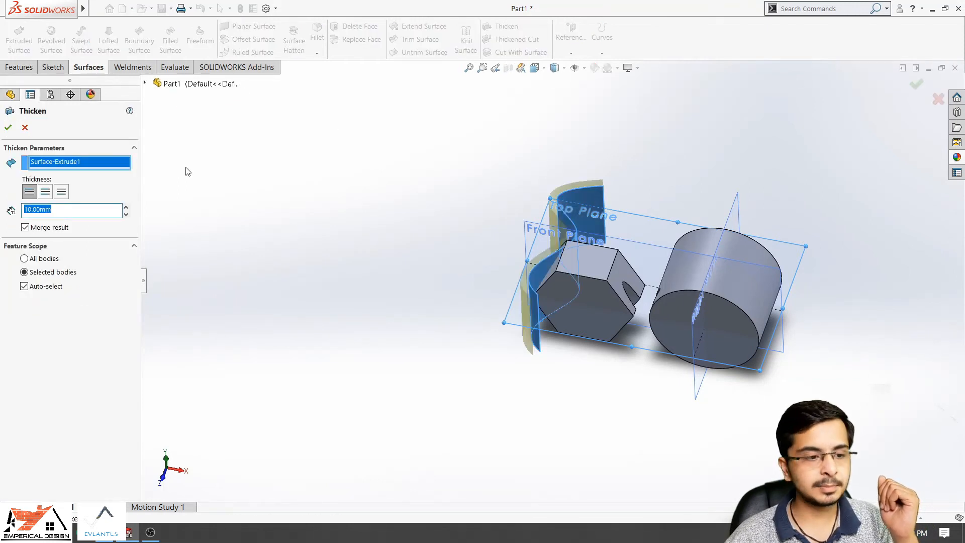
{"action": "left_click", "coordinate": [25, 228]}
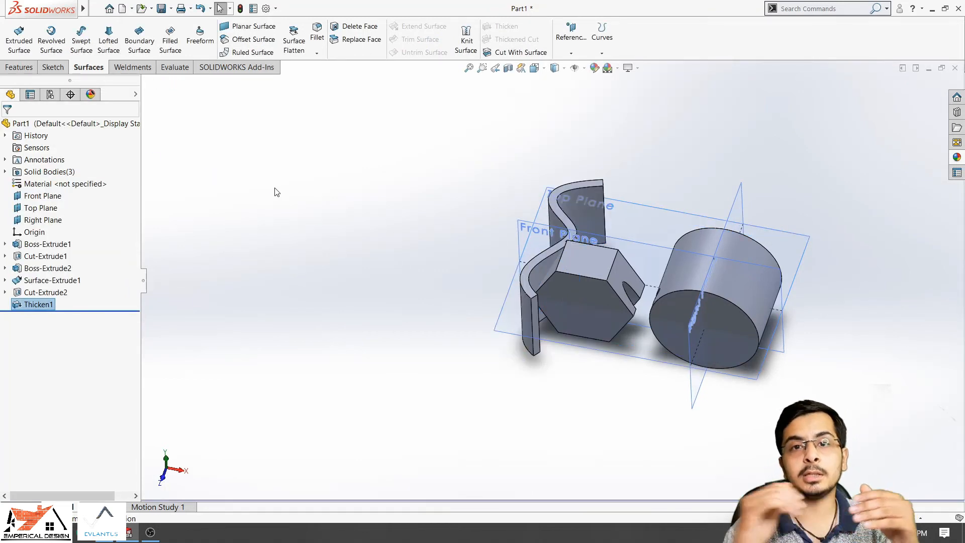
Step: Reorder the thicken feature ahead of the ellipse cut in the feature tree and dismiss the rebuild messages
{"action": "left_click", "coordinate": [40, 305]}
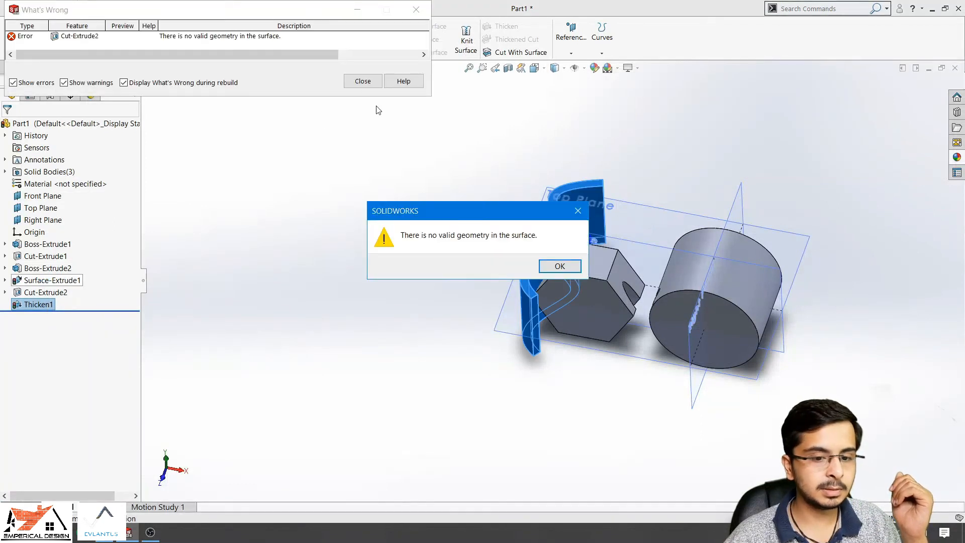
{"action": "left_click", "coordinate": [560, 266]}
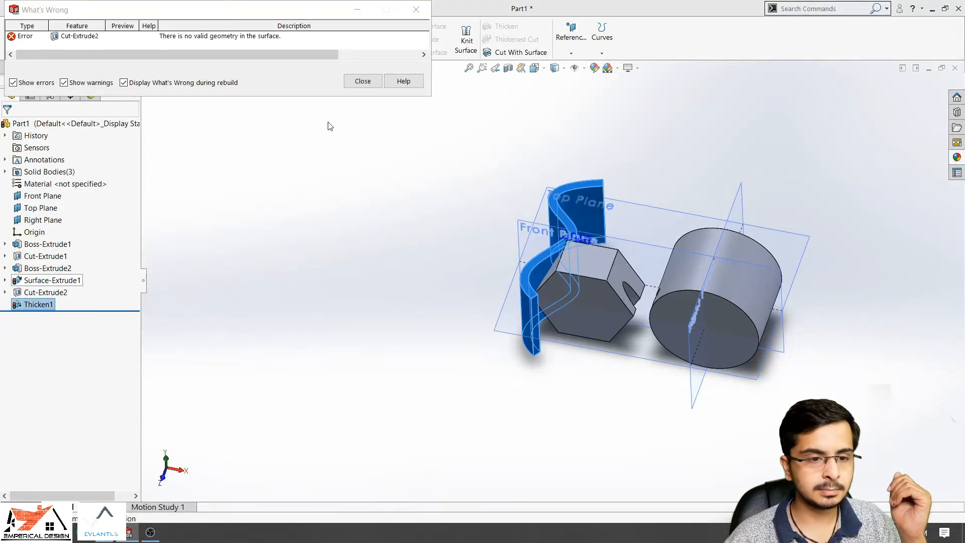
{"action": "left_click", "coordinate": [363, 81]}
Step: Edit the failed ellipse cut and change its end condition from Offset From Surface to Up To Body
{"action": "left_click", "coordinate": [52, 304]}
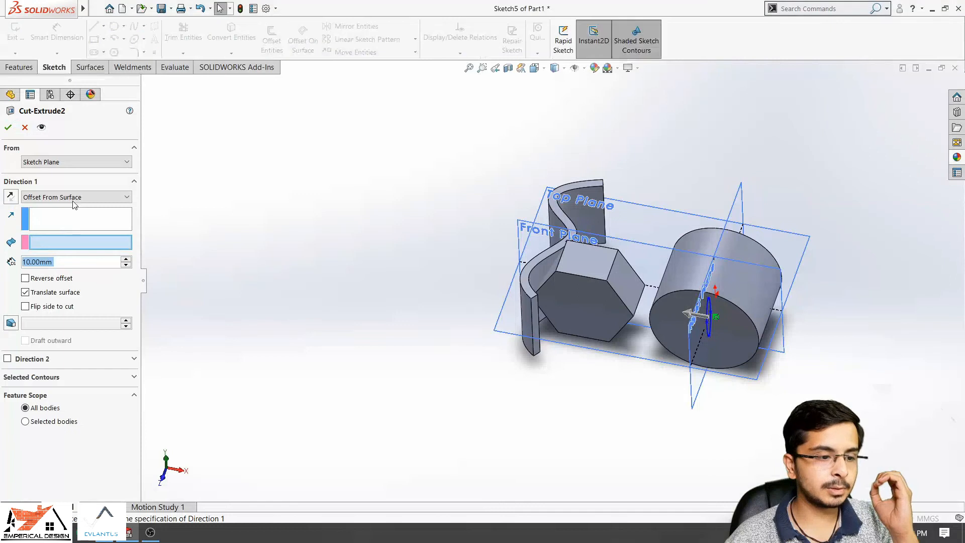
{"action": "left_click", "coordinate": [75, 197]}
{"action": "left_click", "coordinate": [55, 271]}
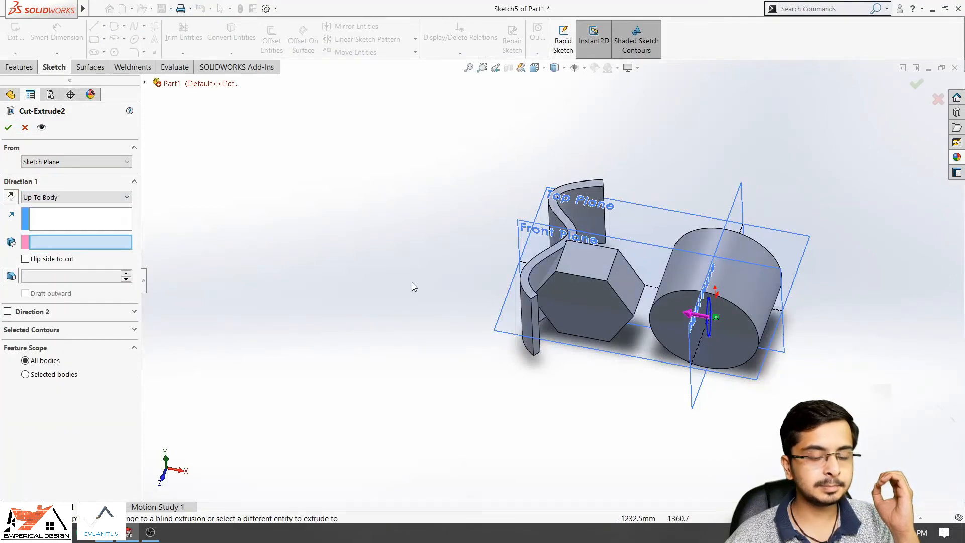
{"action": "scroll", "coordinate": [690, 269], "scroll_direction": "up", "scroll_amount": 1}
{"action": "scroll", "coordinate": [689, 269], "scroll_direction": "down", "scroll_amount": 2}
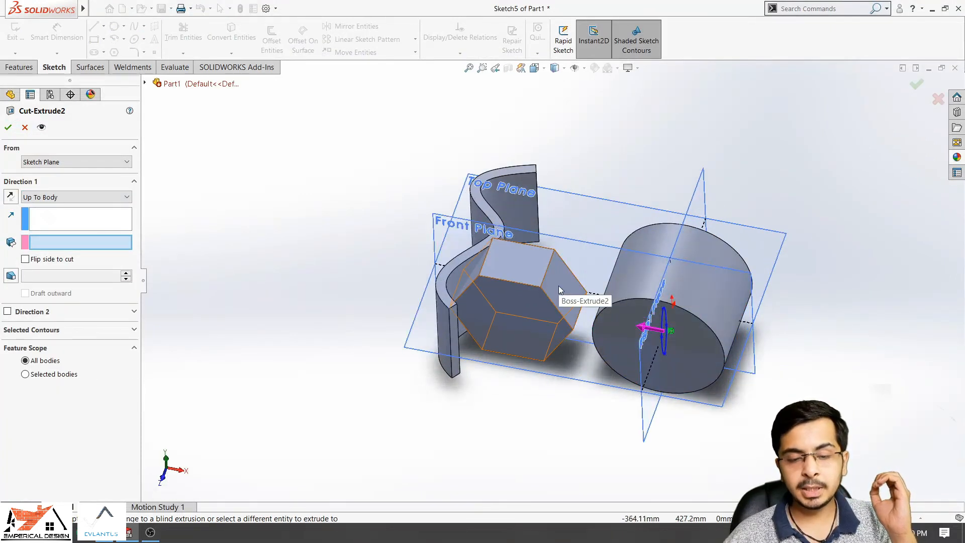
Step: Try the hexagonal body as the ellipse cut's target body and inspect the preview from several angles
{"action": "left_click", "coordinate": [558, 286]}
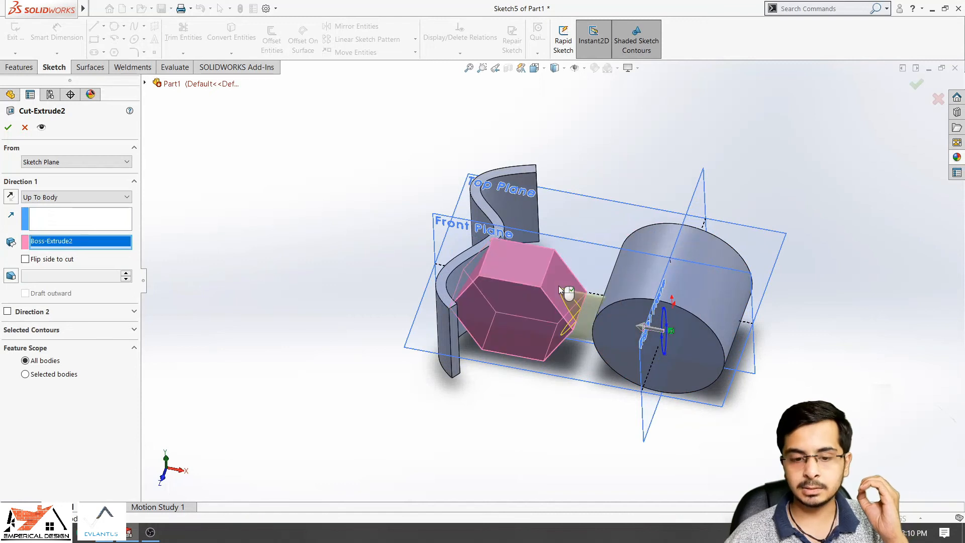
{"action": "scroll", "coordinate": [559, 286], "scroll_direction": "up", "scroll_amount": 1}
{"action": "scroll", "coordinate": [585, 316], "scroll_direction": "down", "scroll_amount": 3}
{"action": "middle_click_drag", "start_coordinate": [584, 290], "coordinate": [590, 251]}
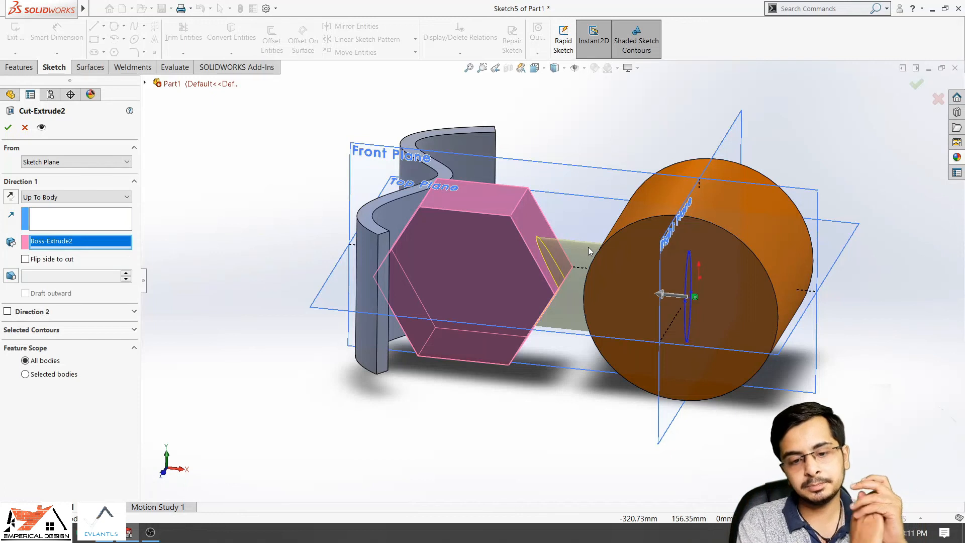
{"action": "mouse_move", "coordinate": [679, 272]}
{"action": "middle_mouse_down"}
{"action": "mouse_move", "coordinate": [653, 289]}
{"action": "mouse_move", "coordinate": [691, 285]}
{"action": "middle_mouse_up"}
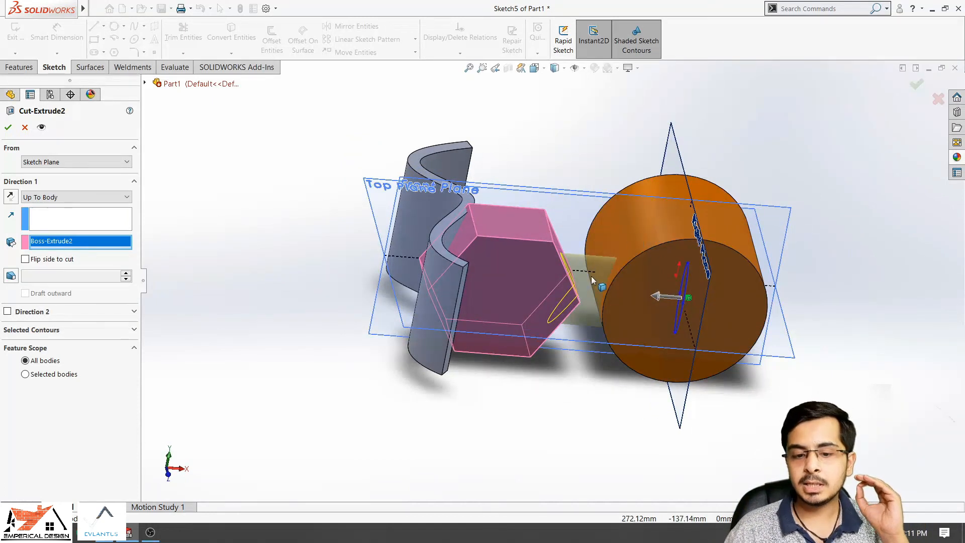
Step: Replace the ellipse cut's target body with the thickened wavy body and apply the feature
{"action": "left_click", "coordinate": [670, 346]}
{"action": "right_click", "coordinate": [41, 243]}
{"action": "left_click", "coordinate": [60, 248]}
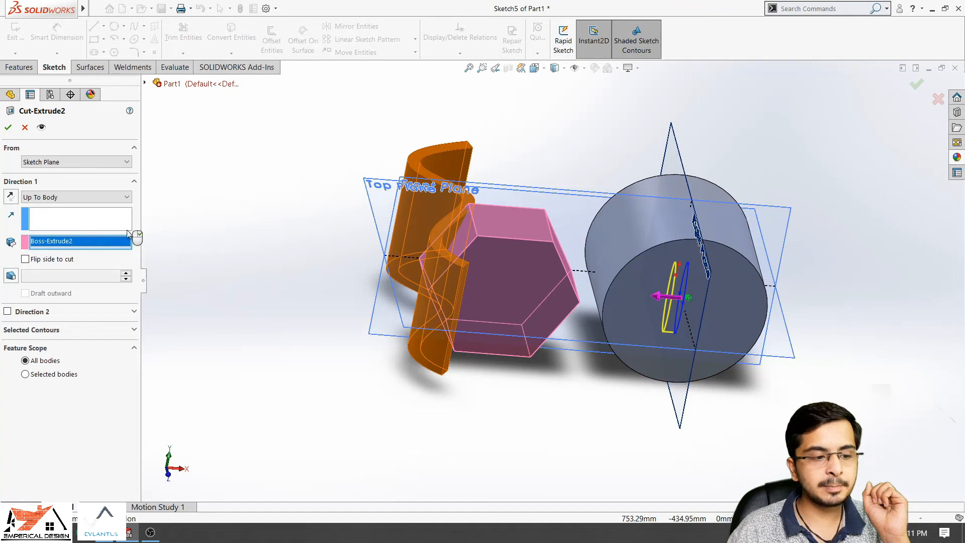
{"action": "left_click", "coordinate": [431, 161]}
{"action": "middle_click_drag", "start_coordinate": [428, 215], "coordinate": [404, 253]}
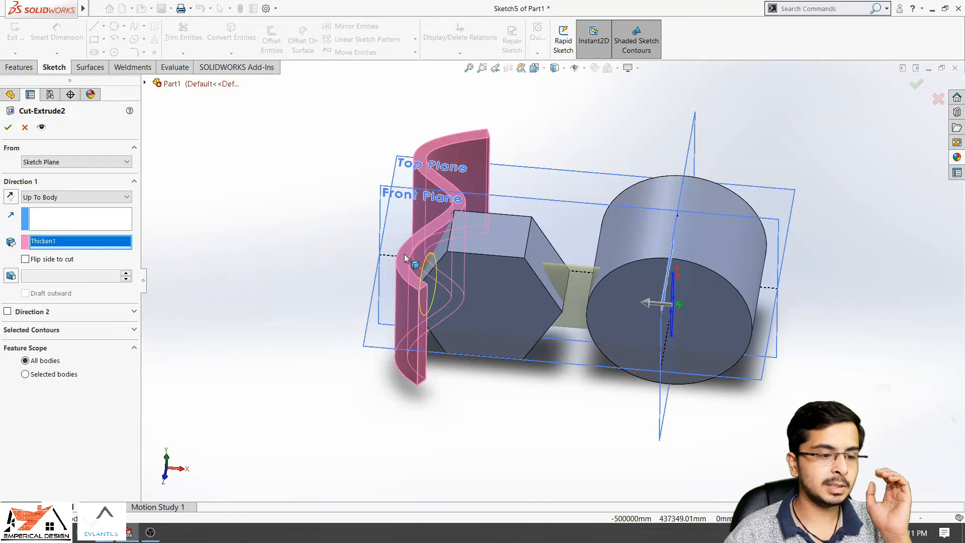
{"action": "left_click", "coordinate": [8, 127]}
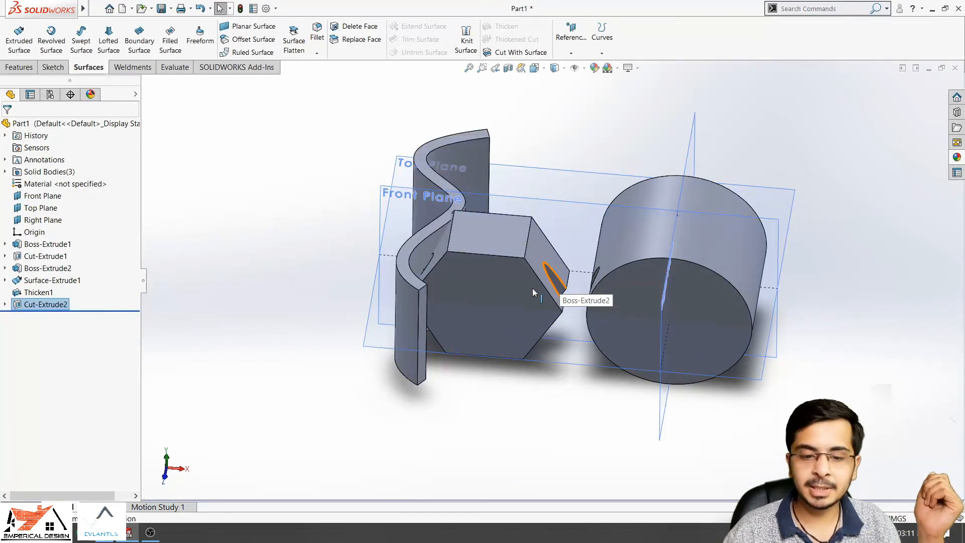
Step: Examine the ellipse cut through the hexagonal body and where it meets the thickened wavy body's inner face
{"action": "scroll", "coordinate": [486, 284], "scroll_direction": "down", "scroll_amount": 3}
{"action": "scroll", "coordinate": [420, 264], "scroll_direction": "down", "scroll_amount": 1}
{"action": "middle_click_drag", "start_coordinate": [420, 264], "coordinate": [427, 345]}
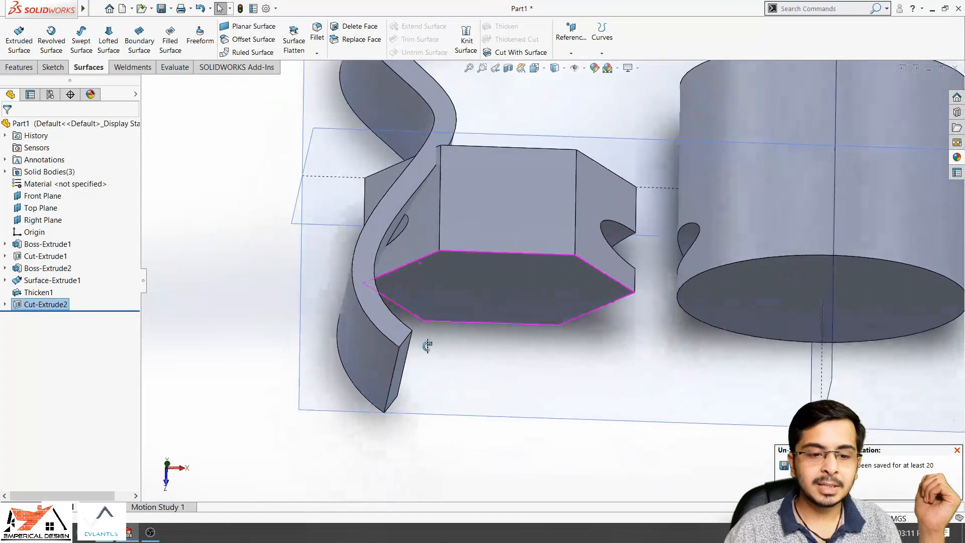
{"action": "scroll", "coordinate": [403, 238], "scroll_direction": "down", "scroll_amount": 3}
{"action": "left_click", "coordinate": [439, 224]}
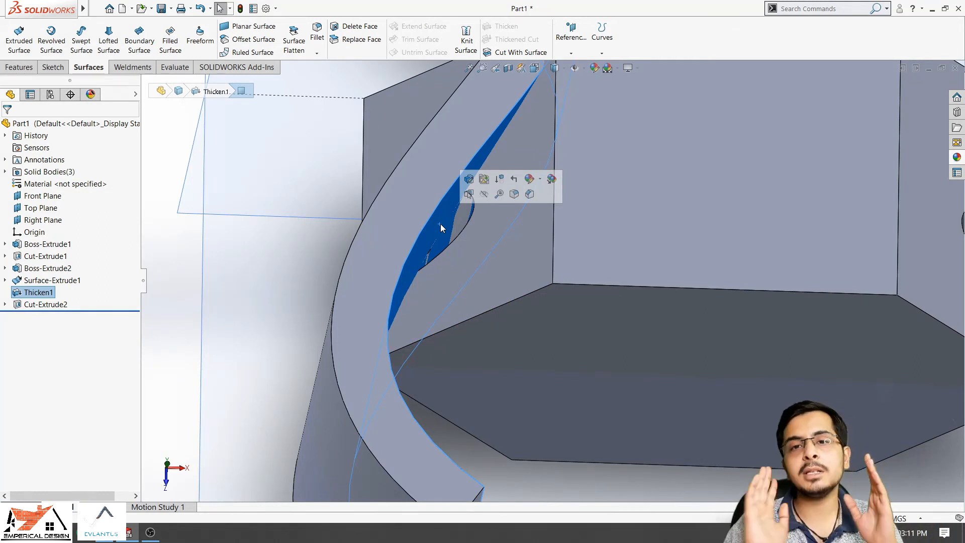
{"action": "scroll", "coordinate": [734, 213], "scroll_direction": "up", "scroll_amount": 5}
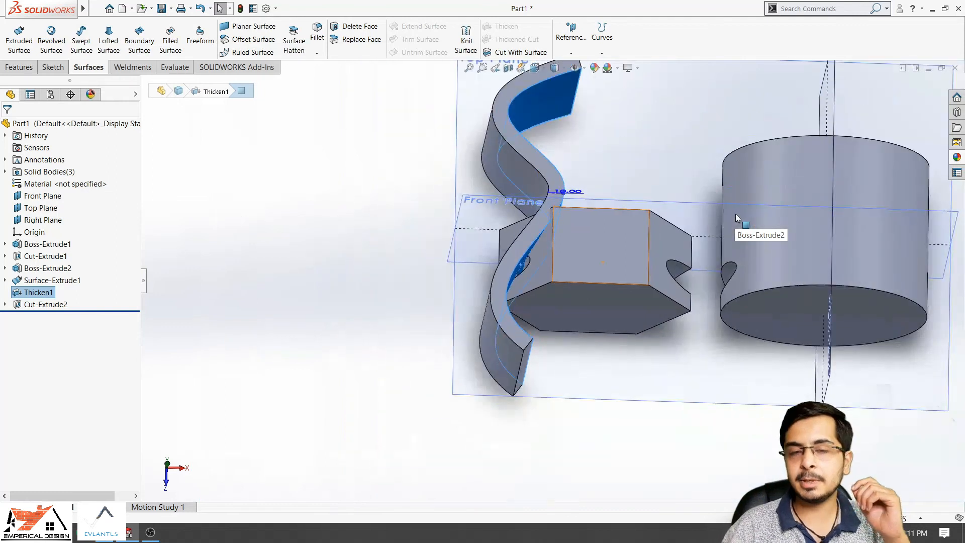
{"action": "scroll", "coordinate": [735, 213], "scroll_direction": "up", "scroll_amount": 3}
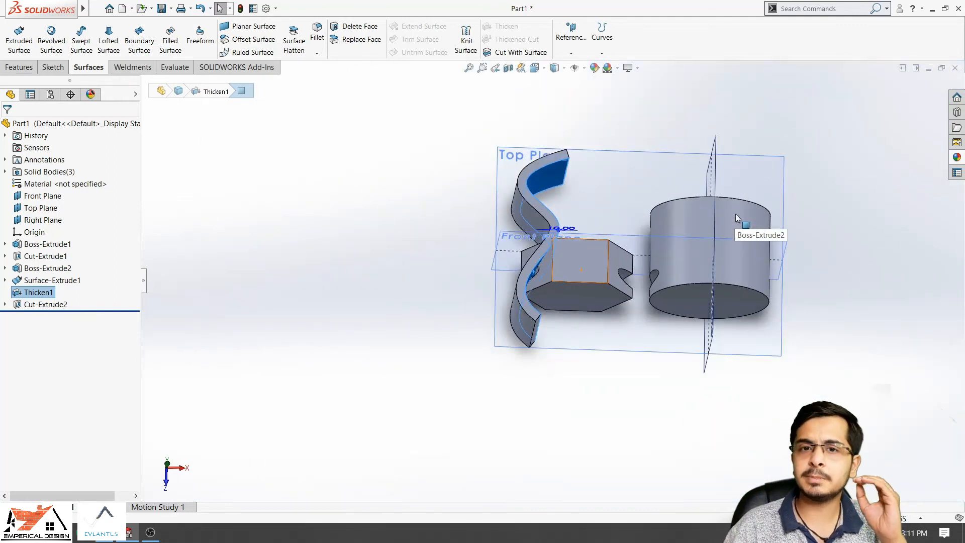
{"action": "left_click", "coordinate": [835, 223]}
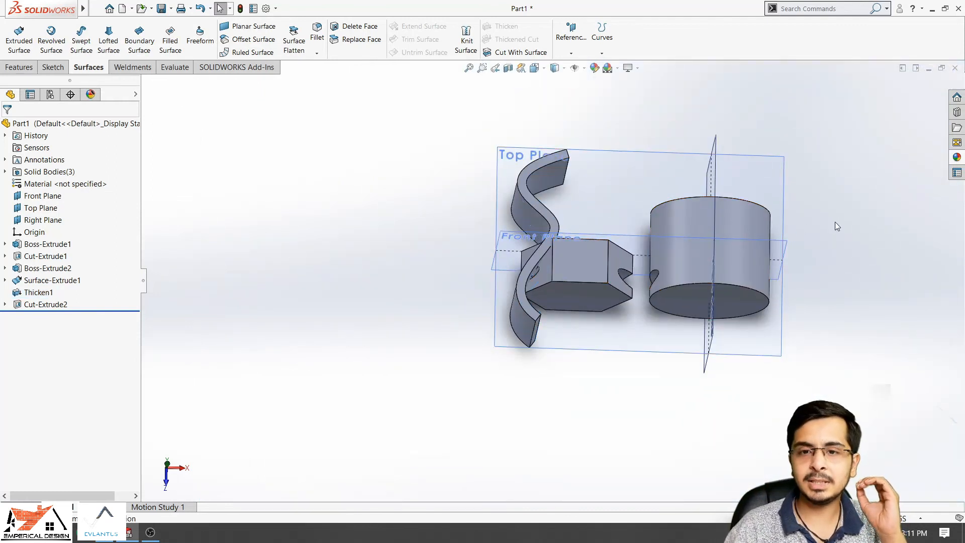
{"action": "left_click", "coordinate": [760, 300]}
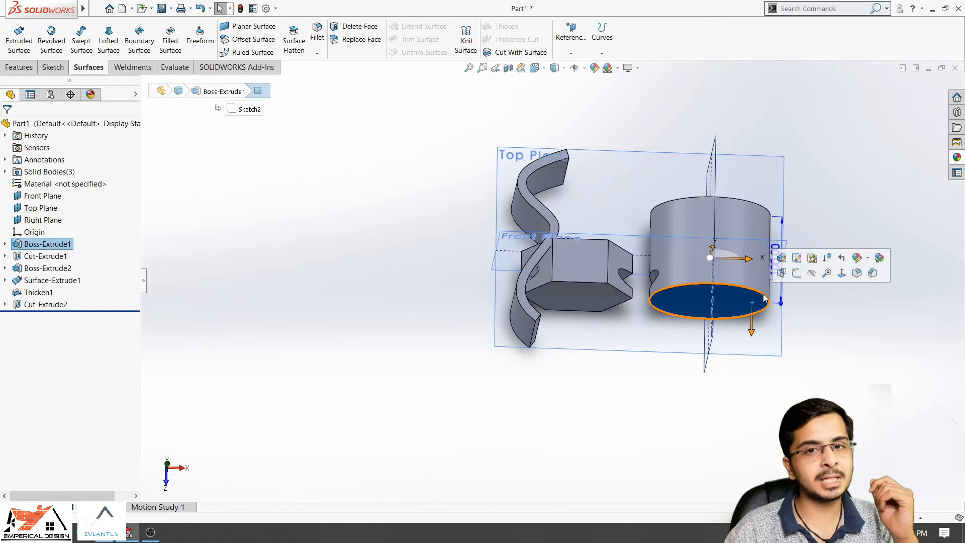
{"action": "left_click", "coordinate": [796, 258]}
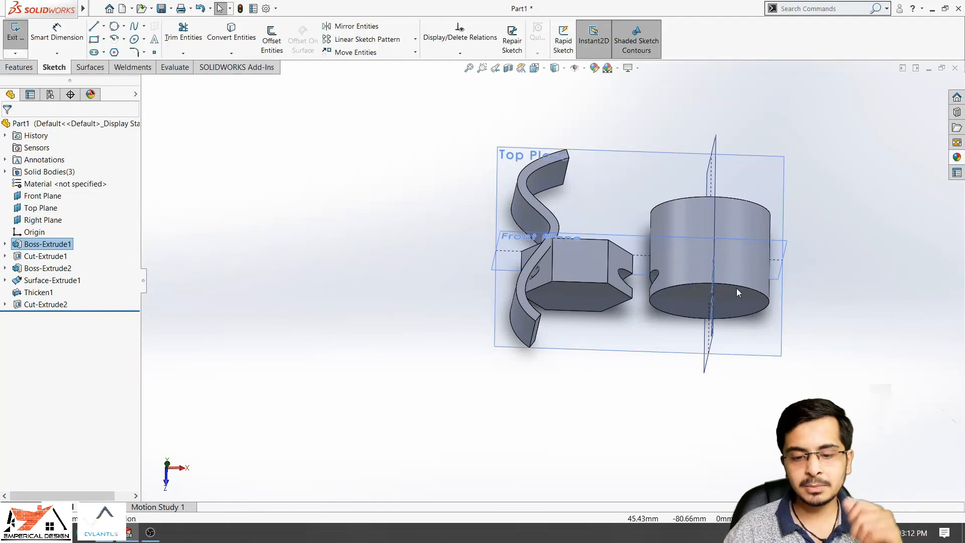
{"action": "left_click", "coordinate": [918, 88]}
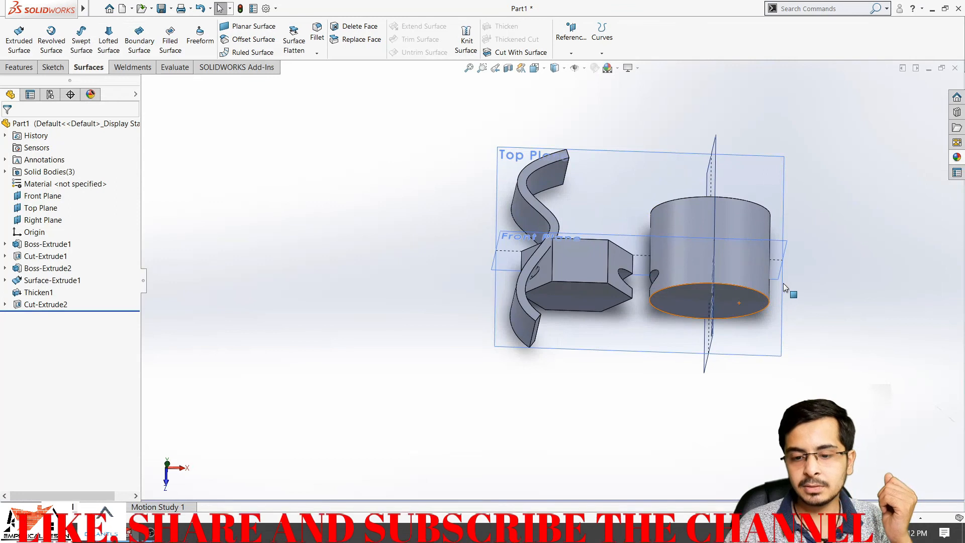
Step: Sketch a six-sided polygon near the centre of the cylinder's flat end face and exit the sketch
{"action": "left_click", "coordinate": [783, 282]}
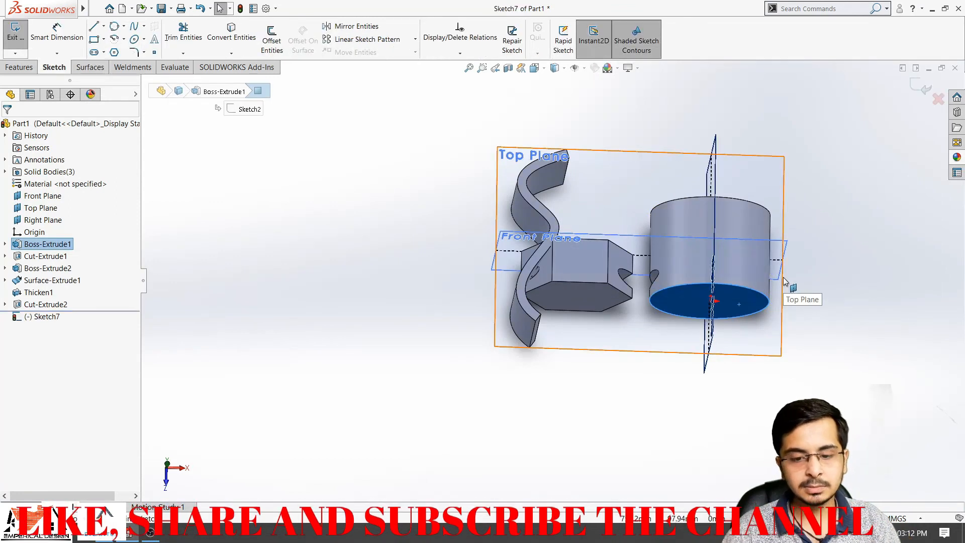
{"action": "left_click", "coordinate": [114, 52]}
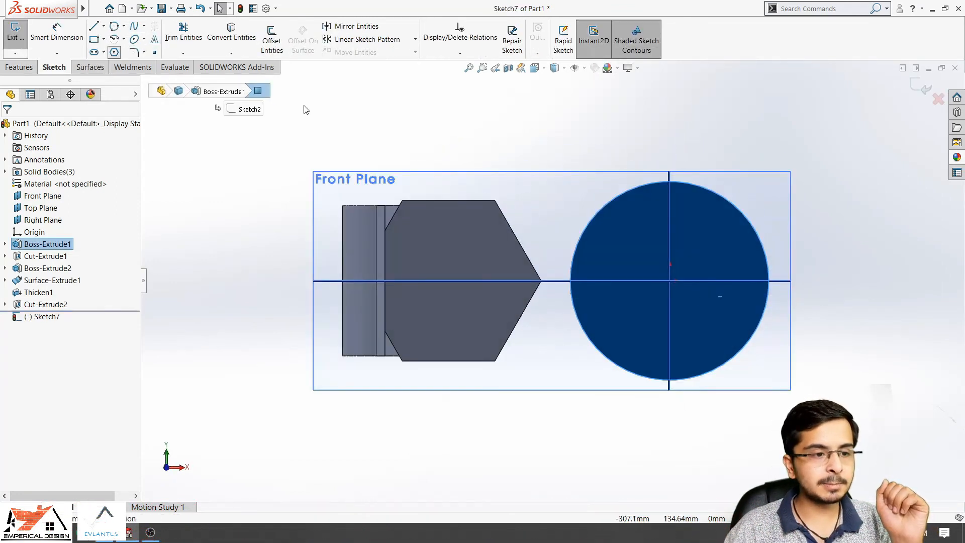
{"action": "left_click", "coordinate": [682, 274]}
{"action": "left_click", "coordinate": [658, 308]}
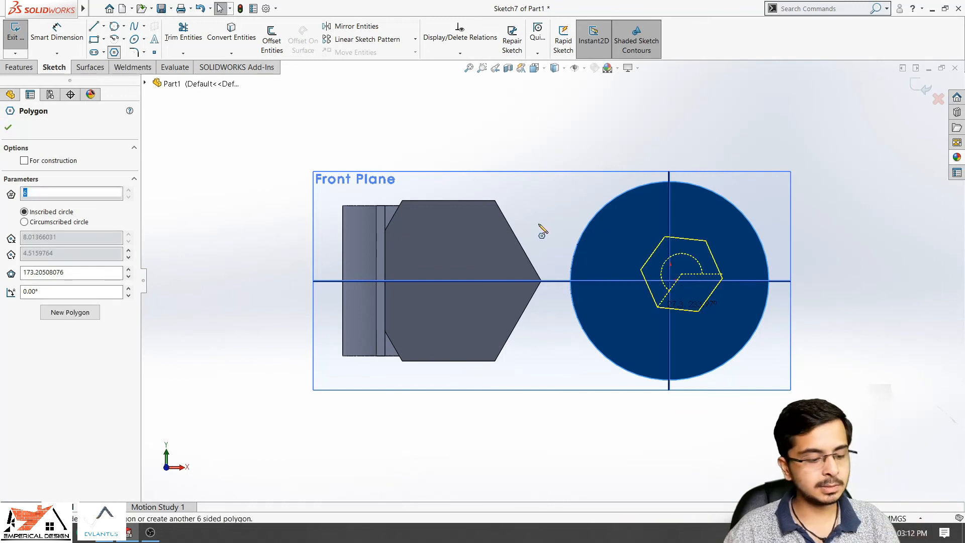
{"action": "key", "text": "Escape"}
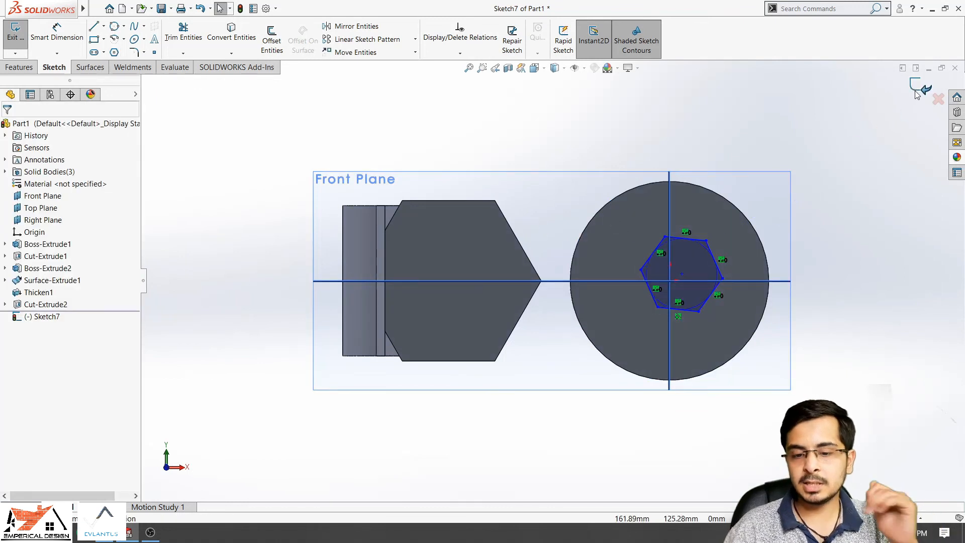
{"action": "left_click", "coordinate": [914, 91]}
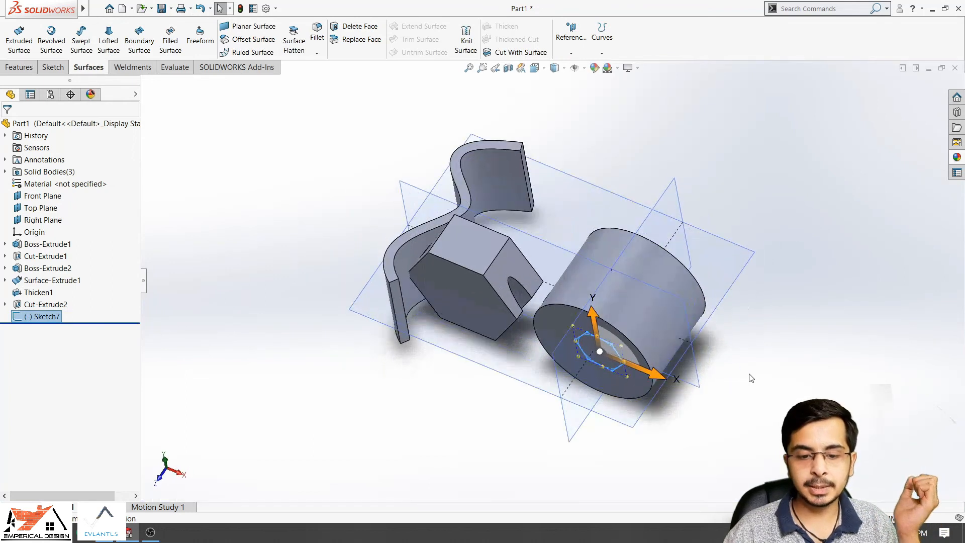
Step: Try extruding the hexagon sketch directly into the cylinder with its direction handle, inspect it and undo the extrusion
{"action": "scroll", "coordinate": [769, 317], "scroll_direction": "down", "scroll_amount": 5}
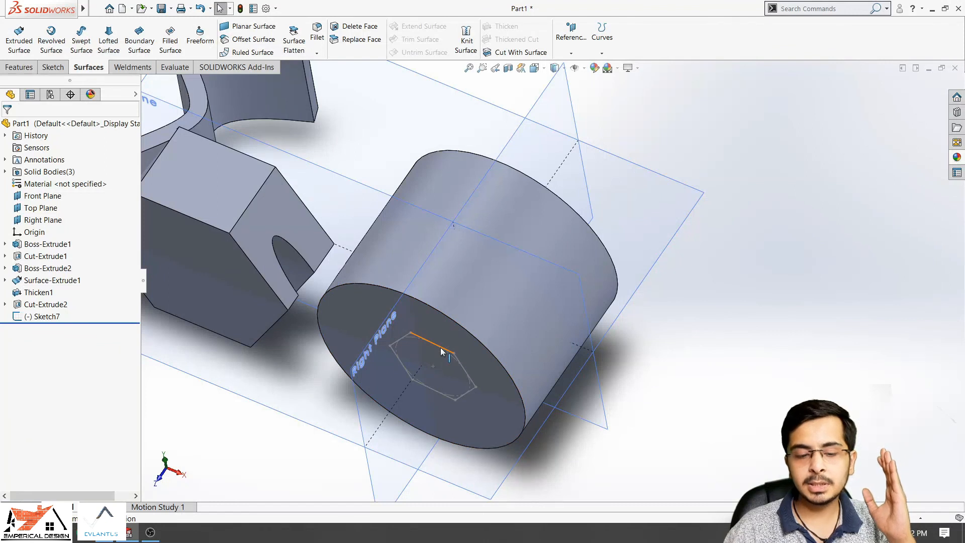
{"action": "left_click", "coordinate": [440, 349]}
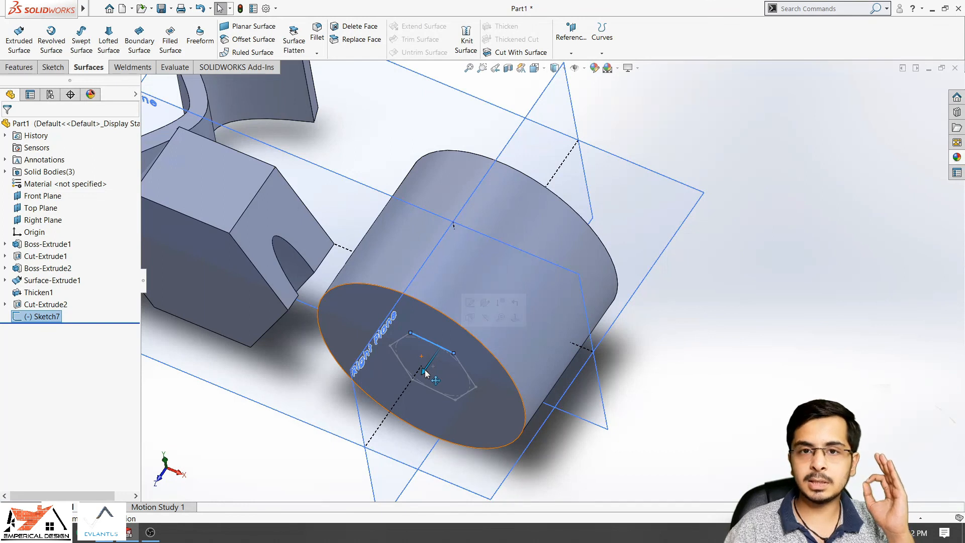
{"action": "mouse_move", "coordinate": [424, 370]}
{"action": "left_mouse_down"}
{"action": "mouse_move", "coordinate": [513, 259]}
{"action": "mouse_move", "coordinate": [557, 175]}
{"action": "left_mouse_up"}
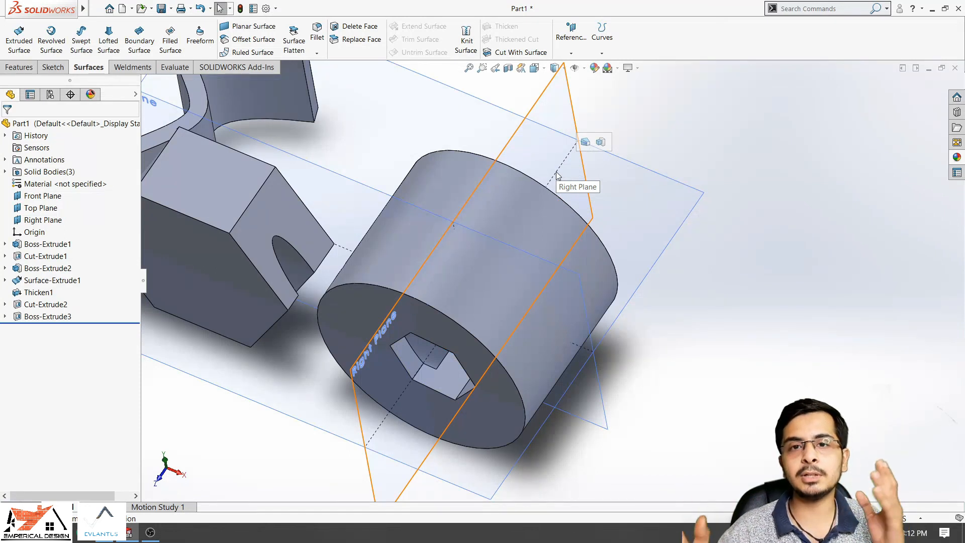
{"action": "middle_click_drag", "start_coordinate": [434, 300], "coordinate": [434, 279]}
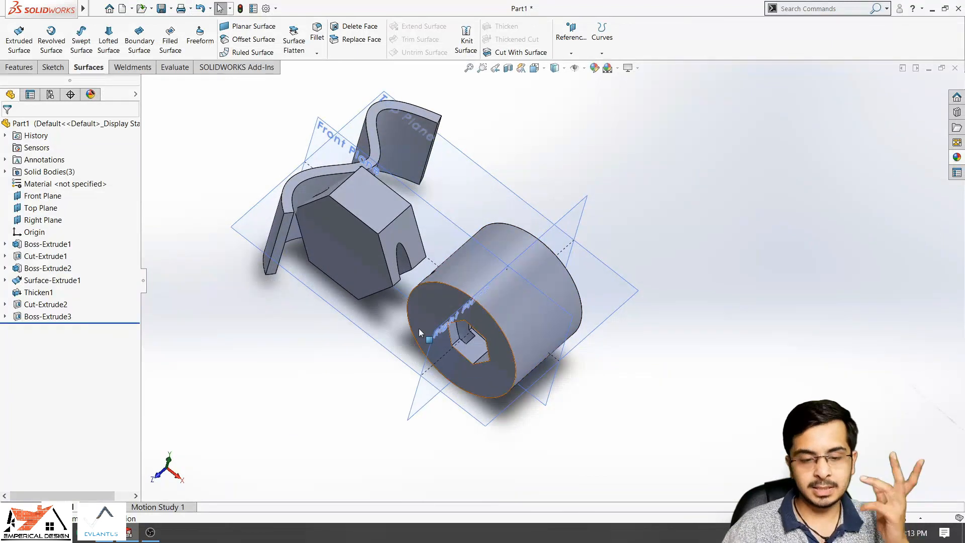
{"action": "key", "text": "ctrl+s"}
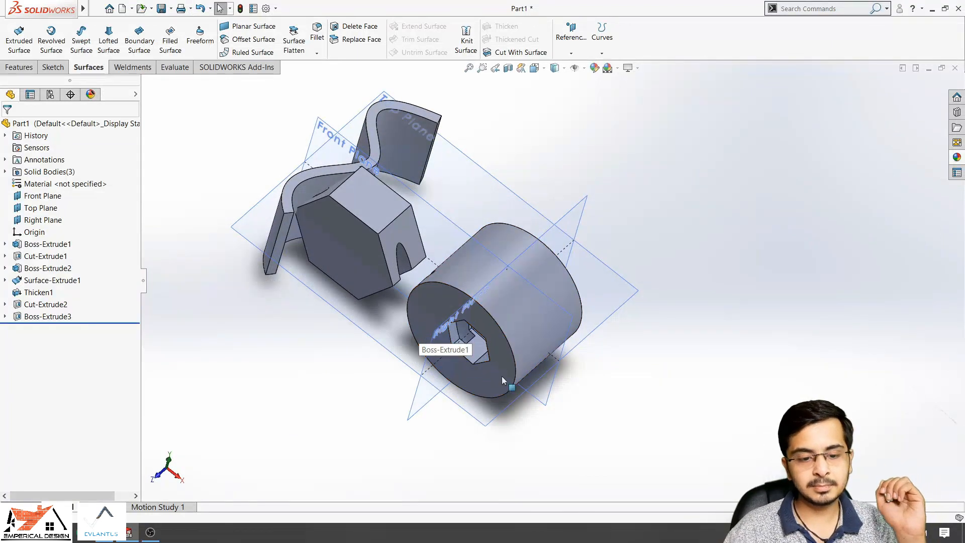
{"action": "key", "text": "ctrl+z"}
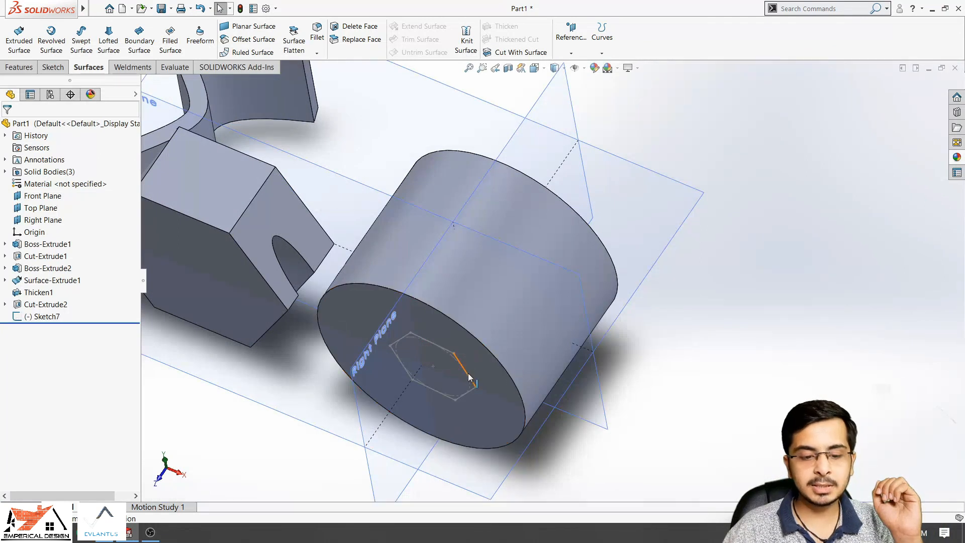
Step: Pull the hexagon sketch outward from the cylinder's end face to form a hexagonal boss
{"action": "left_click", "coordinate": [466, 371]}
{"action": "key", "text": "f"}
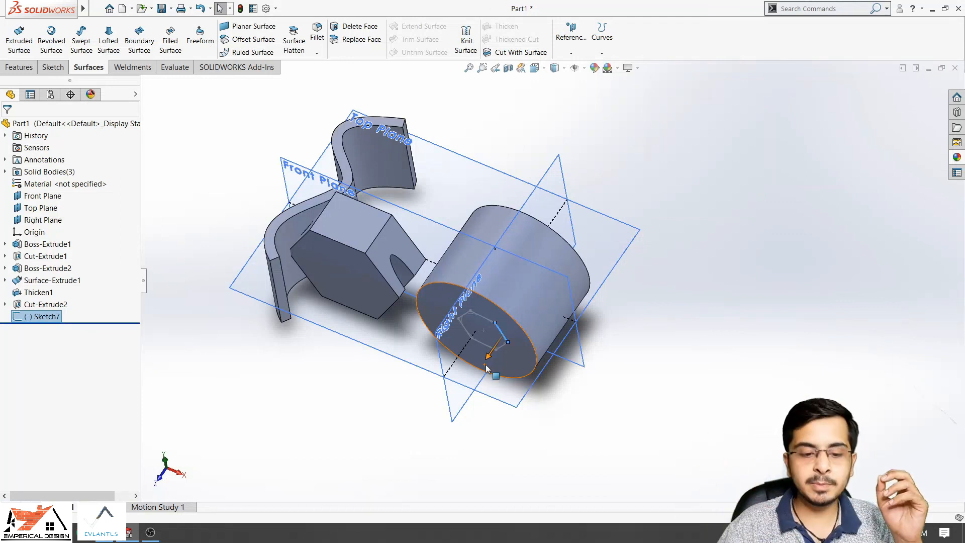
{"action": "mouse_move", "coordinate": [486, 367]}
{"action": "left_mouse_down"}
{"action": "mouse_move", "coordinate": [496, 373]}
{"action": "mouse_move", "coordinate": [442, 455]}
{"action": "mouse_move", "coordinate": [436, 445]}
{"action": "left_mouse_up"}
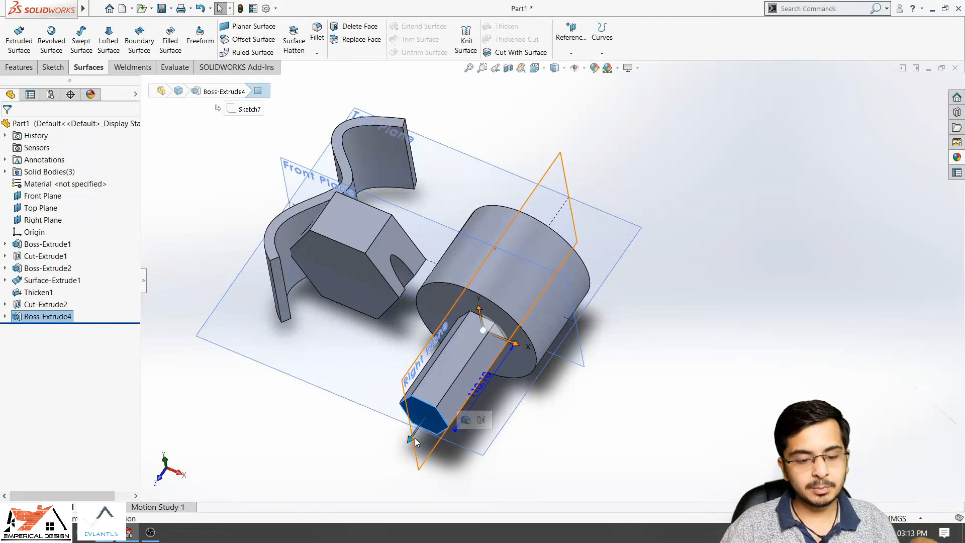
Step: Push the hexagonal boss's end face back through the cylinder to turn it into a cut, and inspect the opening
{"action": "left_click_drag", "start_coordinate": [415, 438], "coordinate": [603, 216]}
{"action": "scroll", "coordinate": [523, 331], "scroll_direction": "down", "scroll_amount": 2}
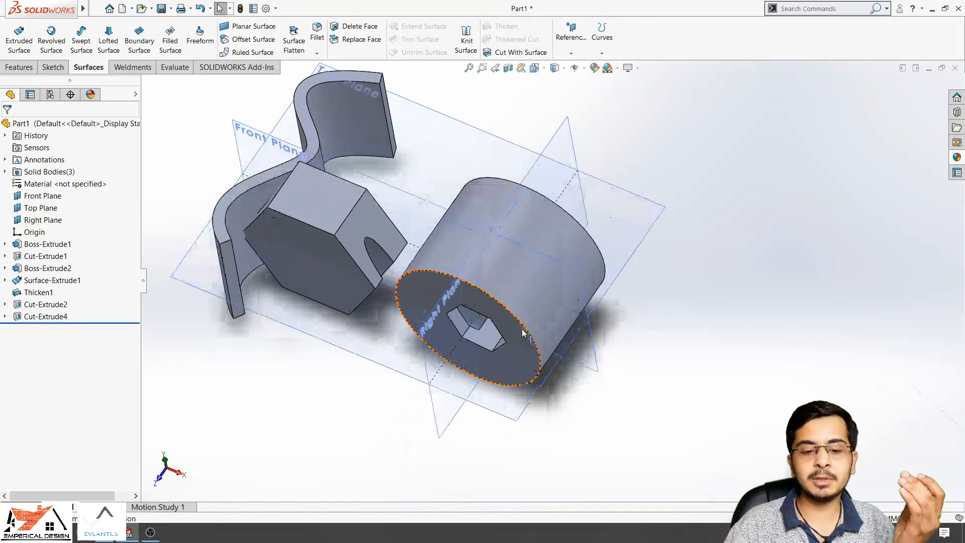
{"action": "scroll", "coordinate": [523, 332], "scroll_direction": "down", "scroll_amount": 1}
{"action": "middle_click_drag", "start_coordinate": [523, 328], "coordinate": [513, 264]}
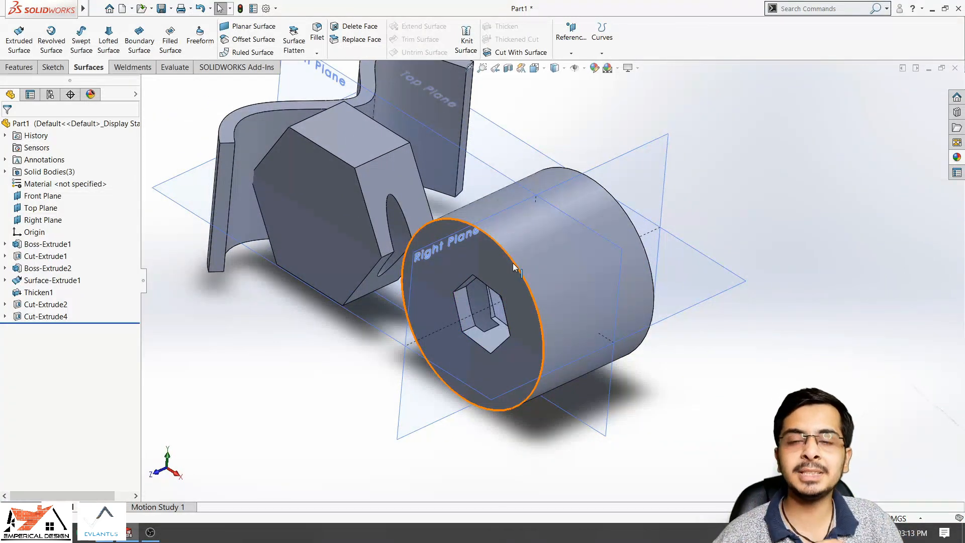